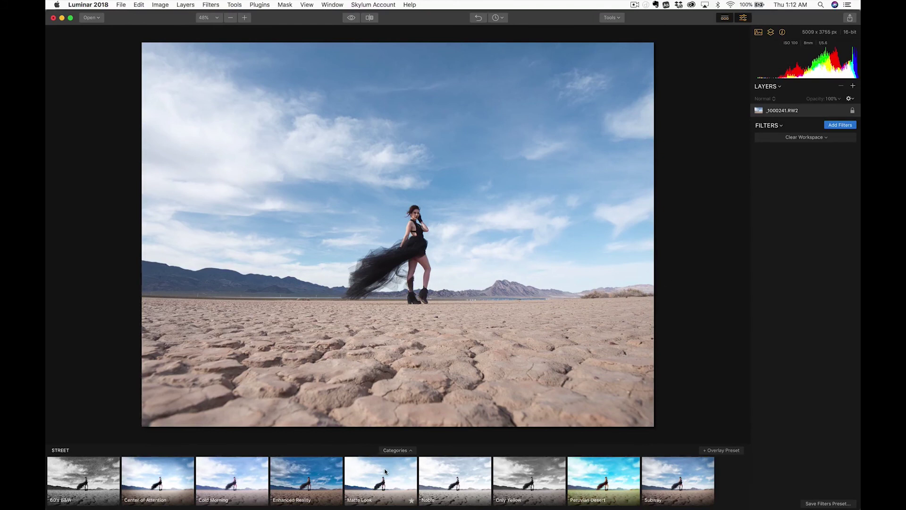
# Step: Browse the Basic preset category, then return to the Street presets
pyautogui.click(403, 450)
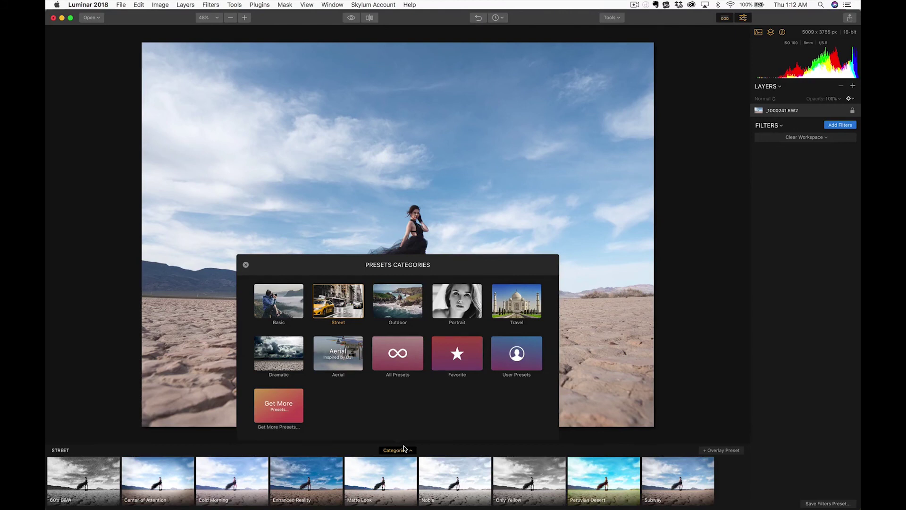
pyautogui.click(292, 318)
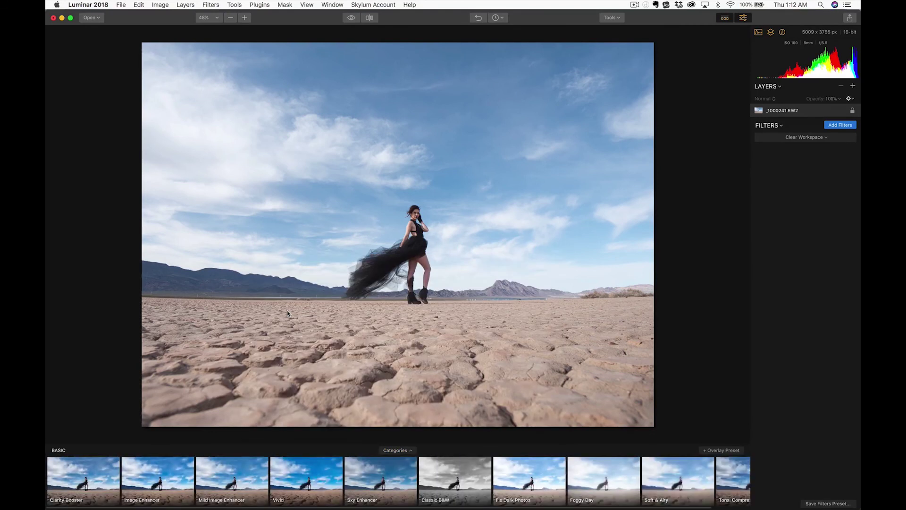
pyautogui.click(396, 453)
pyautogui.click(340, 310)
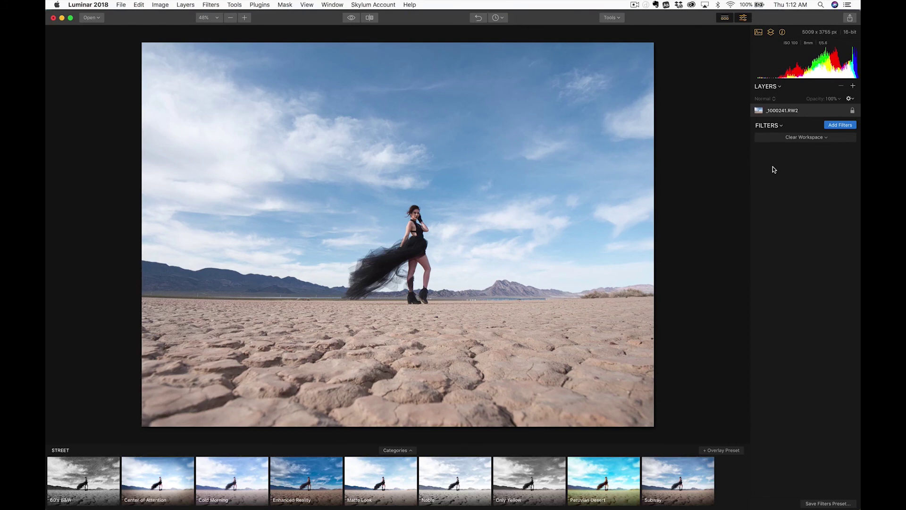
# Step: Try the Professional filter workspace and inspect RAW Develop, then revert to Clear Workspace
pyautogui.click(795, 138)
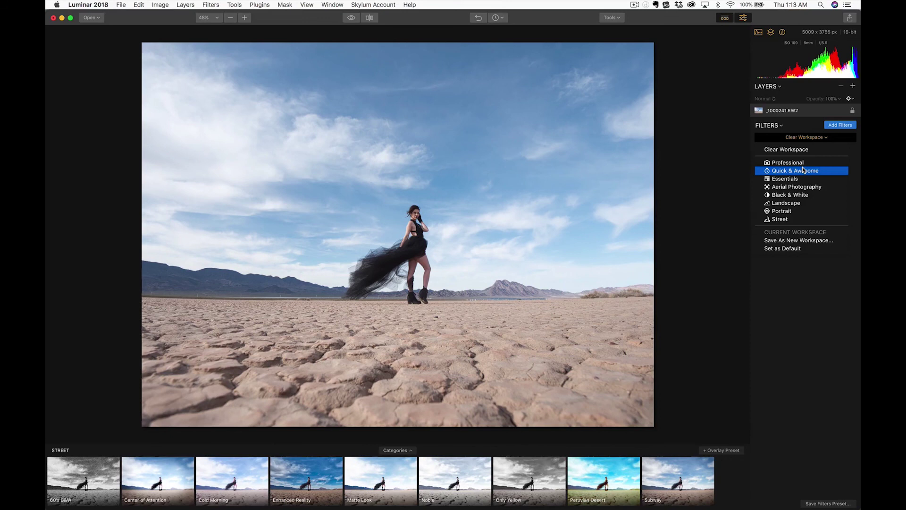
pyautogui.click(794, 300)
pyautogui.click(804, 138)
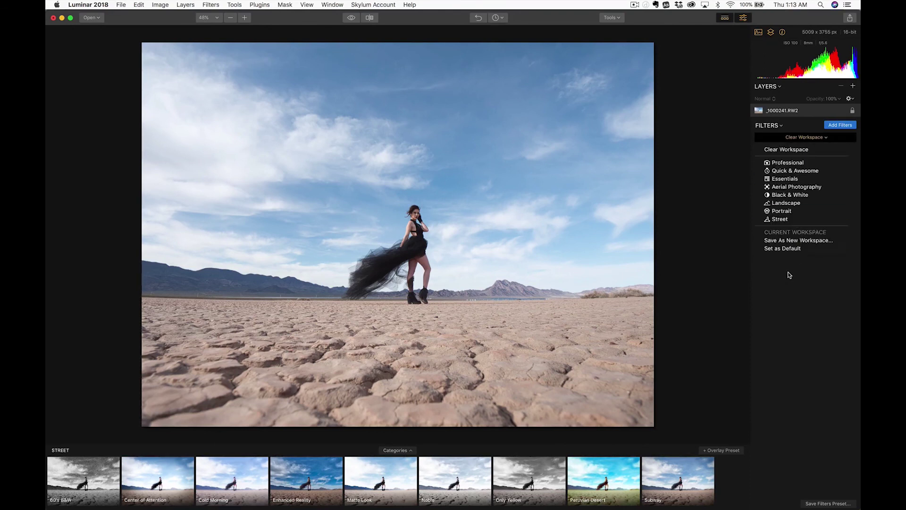
pyautogui.click(797, 162)
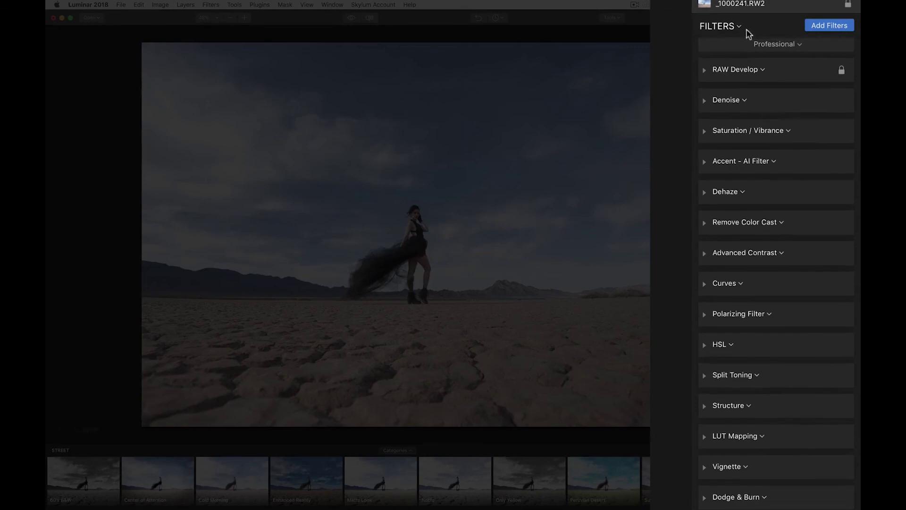
pyautogui.click(739, 28)
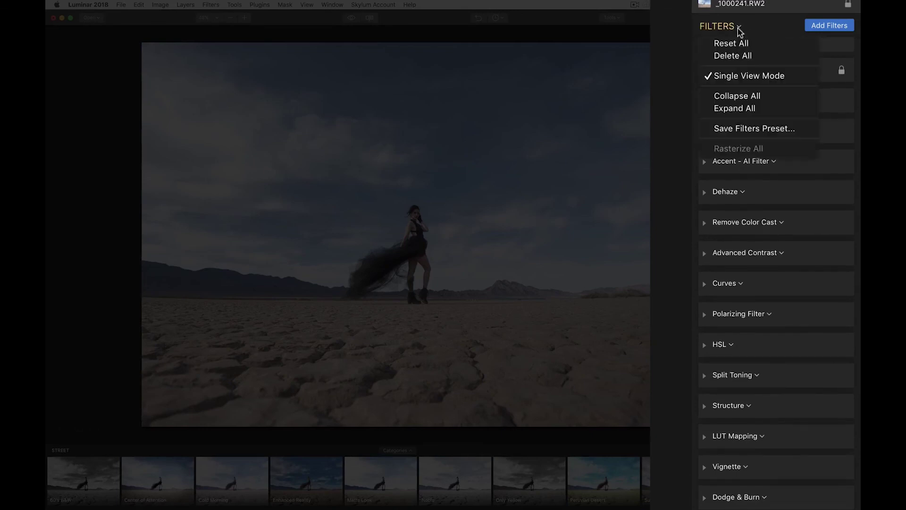
pyautogui.click(751, 76)
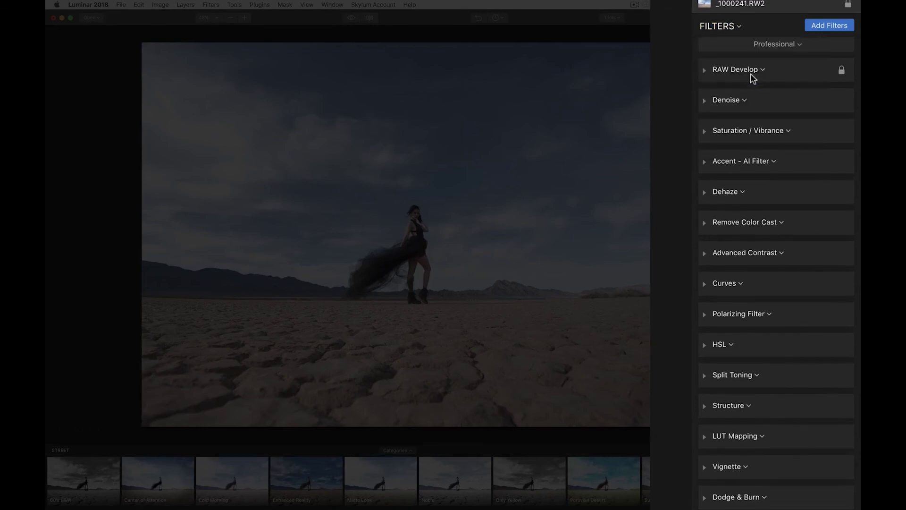
pyautogui.click(704, 70)
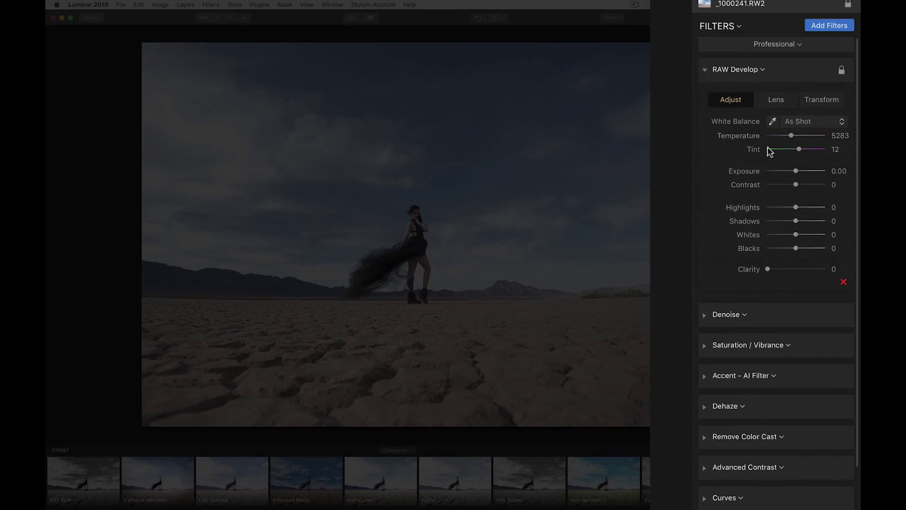
pyautogui.click(703, 71)
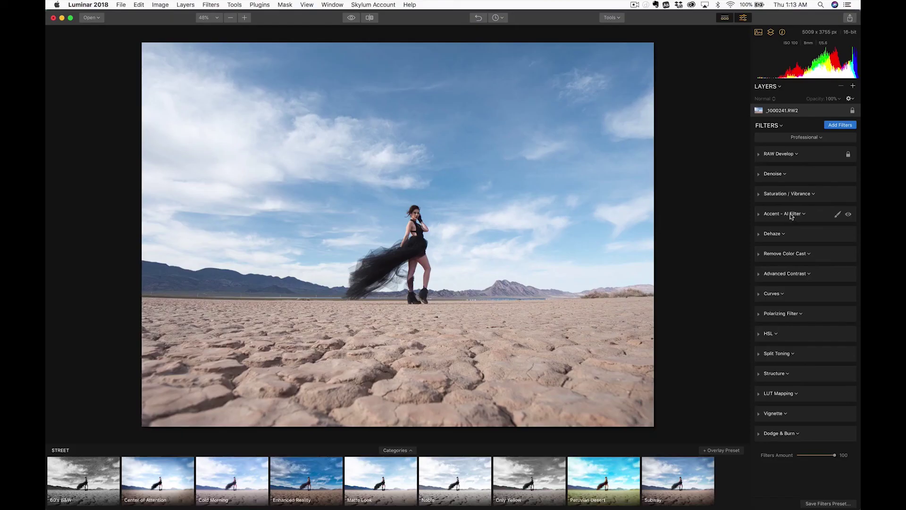
pyautogui.click(789, 48)
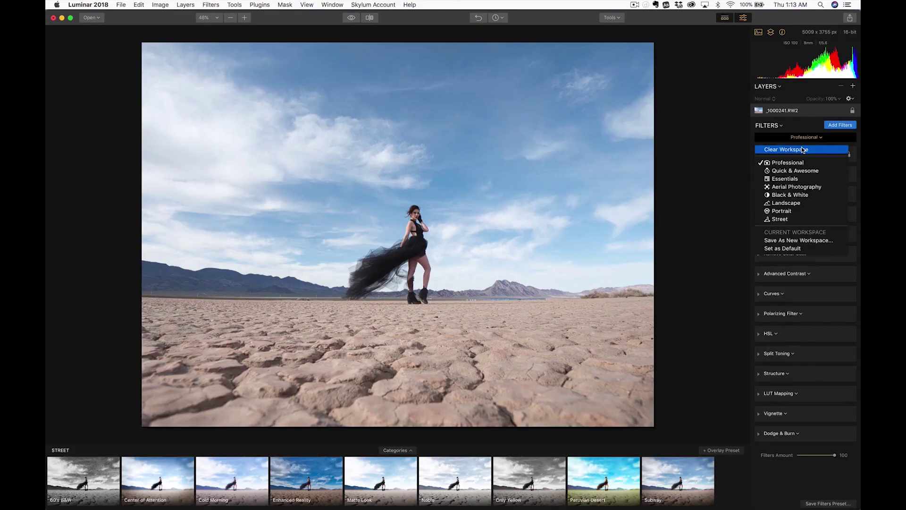
pyautogui.click(802, 147)
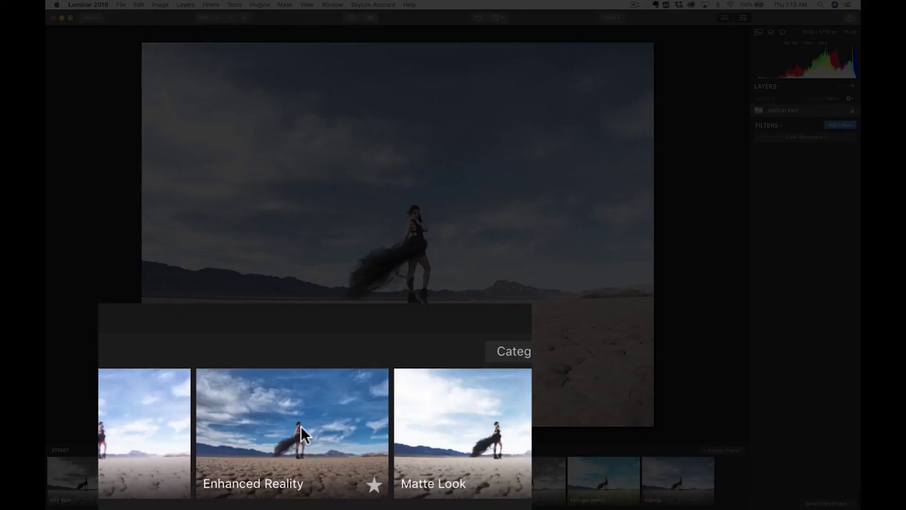
# Step: Apply the Enhanced Reality Street preset and set its Amount to about 89
pyautogui.click(301, 427)
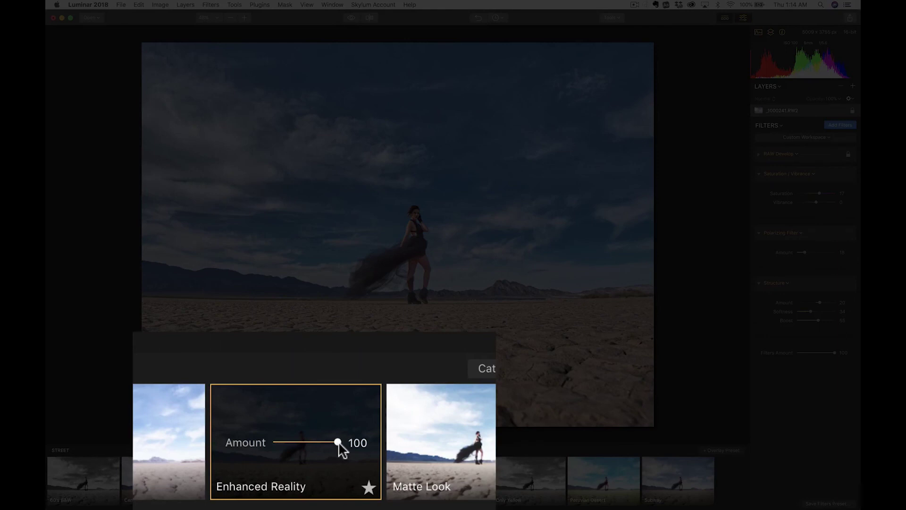
pyautogui.moveTo(339, 441); pyautogui.dragTo(283, 485)
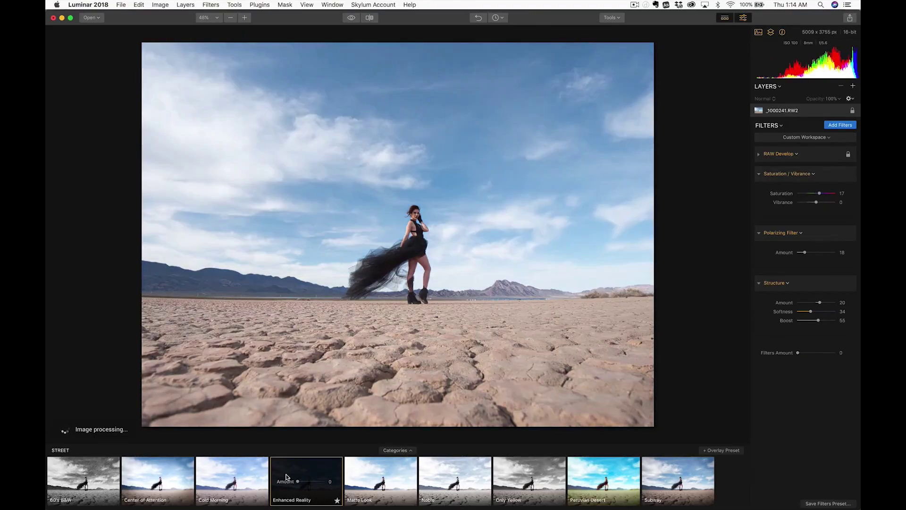
pyautogui.moveTo(297, 481); pyautogui.dragTo(338, 484)
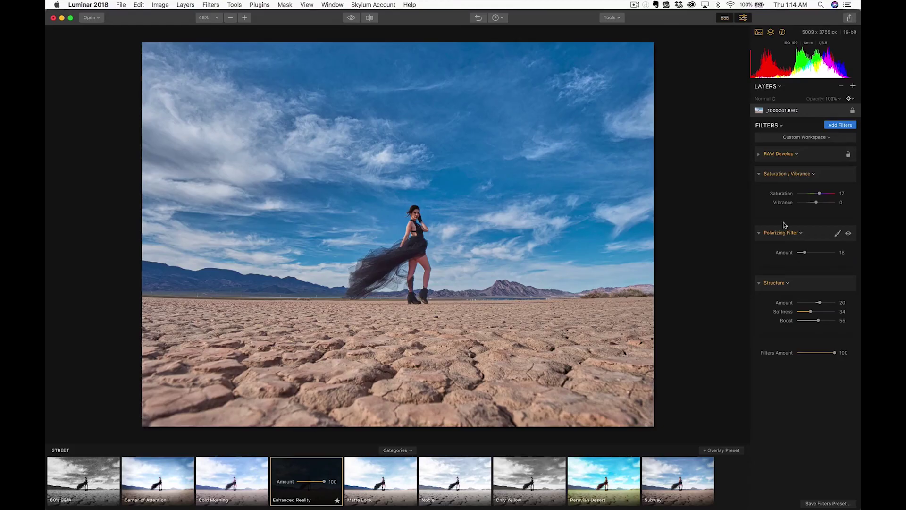
pyautogui.click(759, 155)
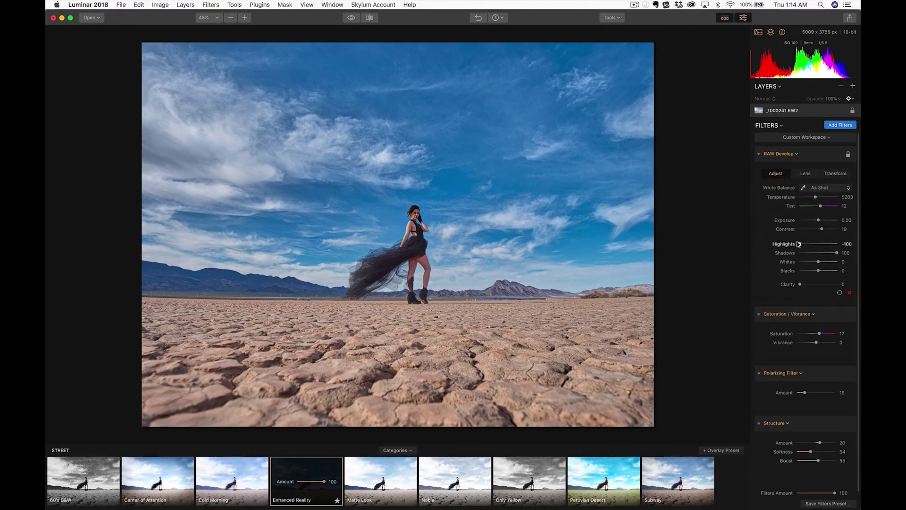
pyautogui.click(759, 154)
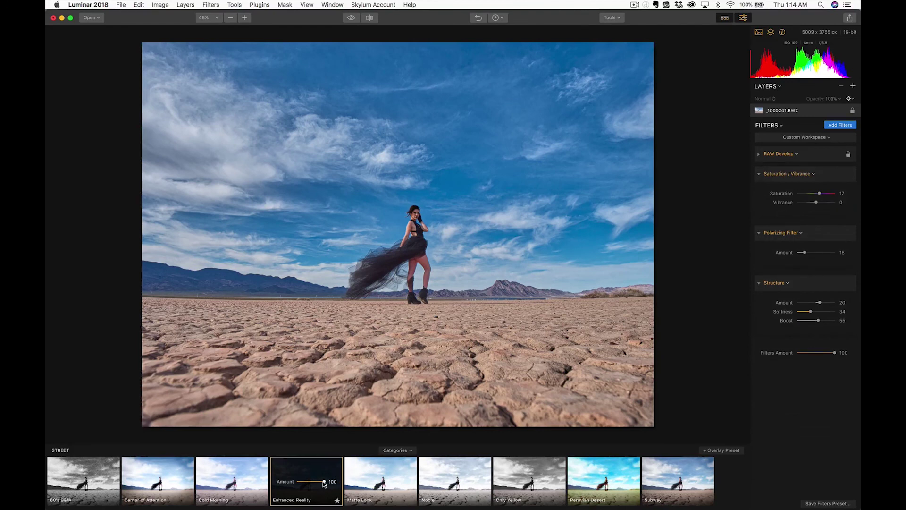
pyautogui.moveTo(324, 482); pyautogui.dragTo(321, 481)
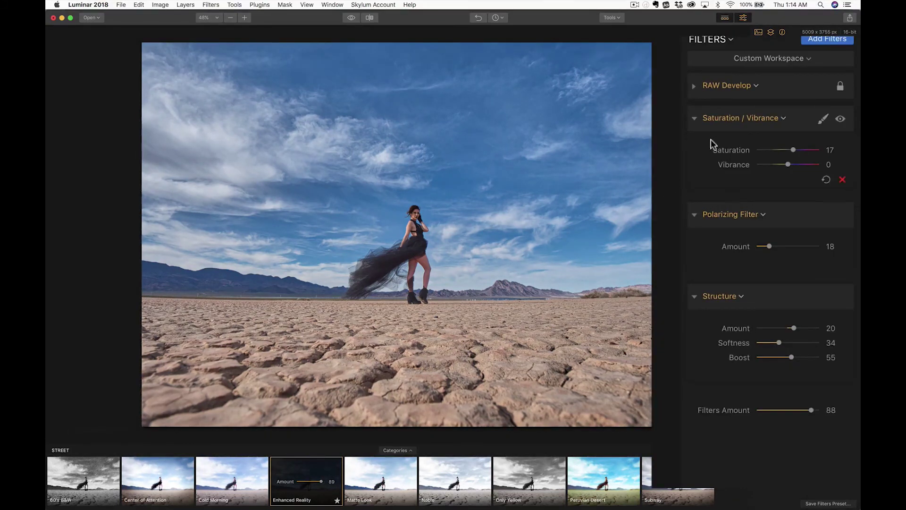
# Step: Open the Filters Catalog and browse its Professional and Utility filters
pyautogui.click(820, 42)
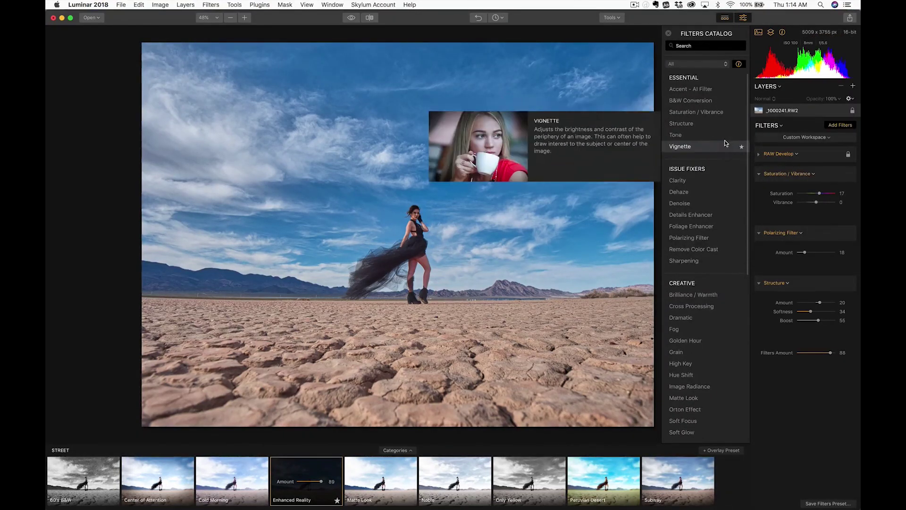
pyautogui.scroll(-3, 726, 143)
pyautogui.scroll(-4, 726, 143)
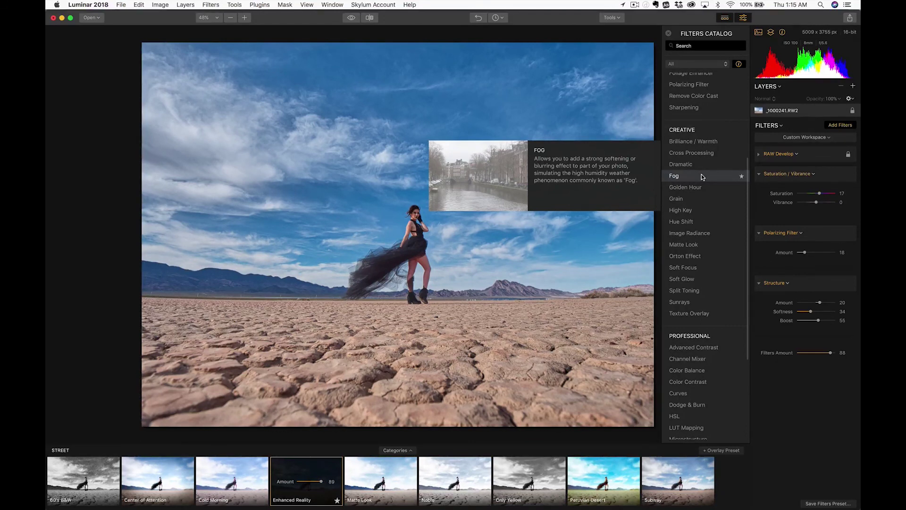
pyautogui.moveTo(698, 189)
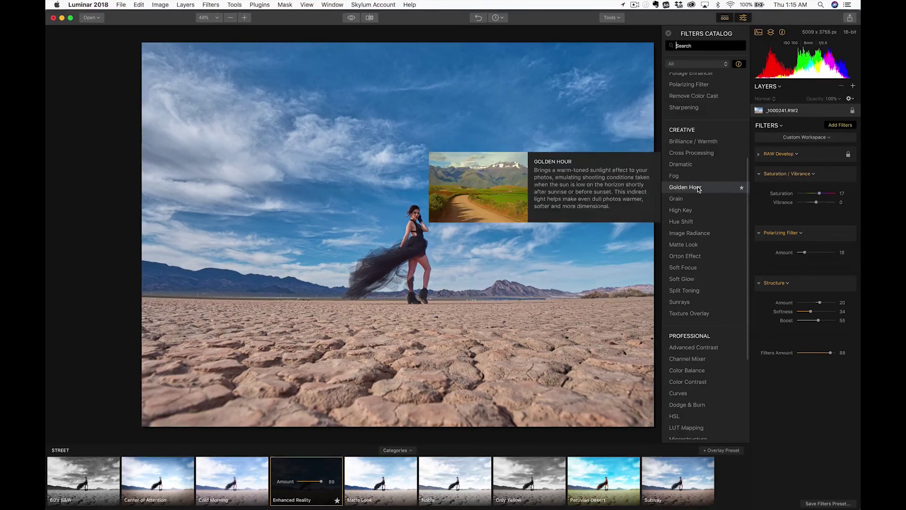
pyautogui.scroll(-5, 698, 189)
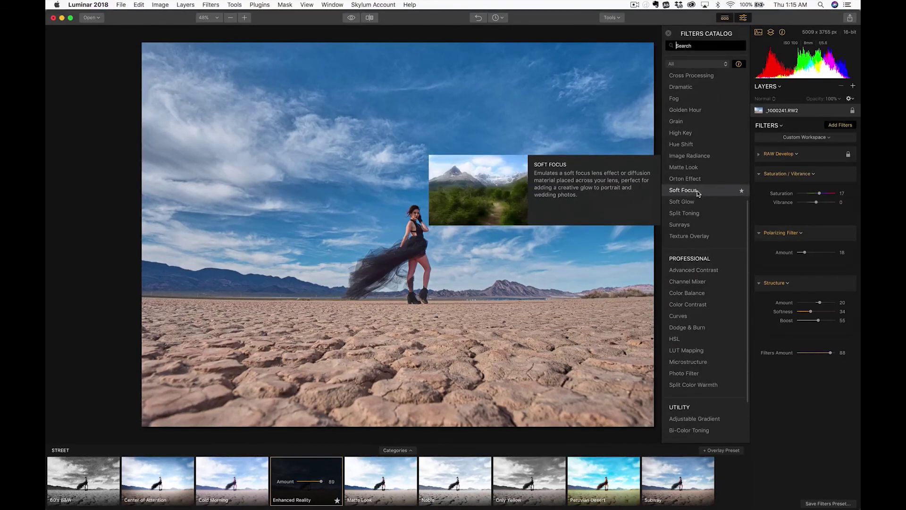
pyautogui.scroll(-3, 698, 195)
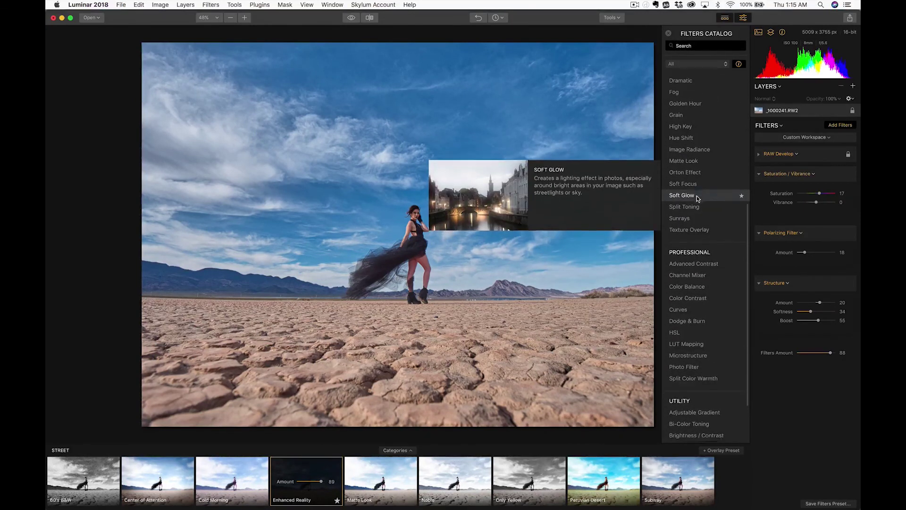
pyautogui.scroll(4, 697, 195)
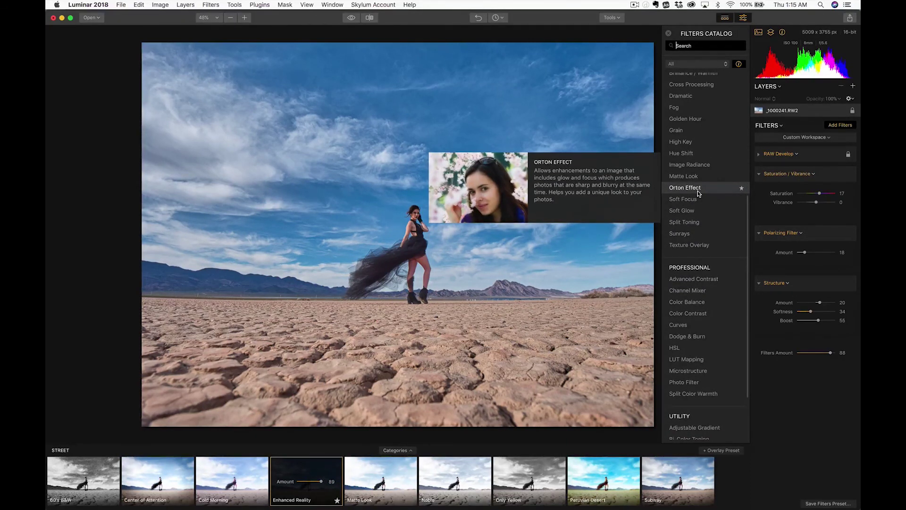
pyautogui.moveTo(692, 233)
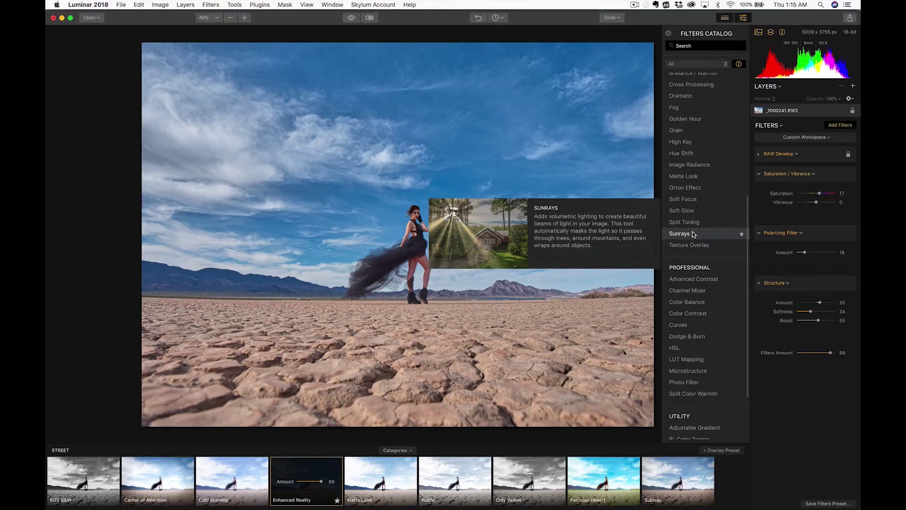
pyautogui.moveTo(688, 283)
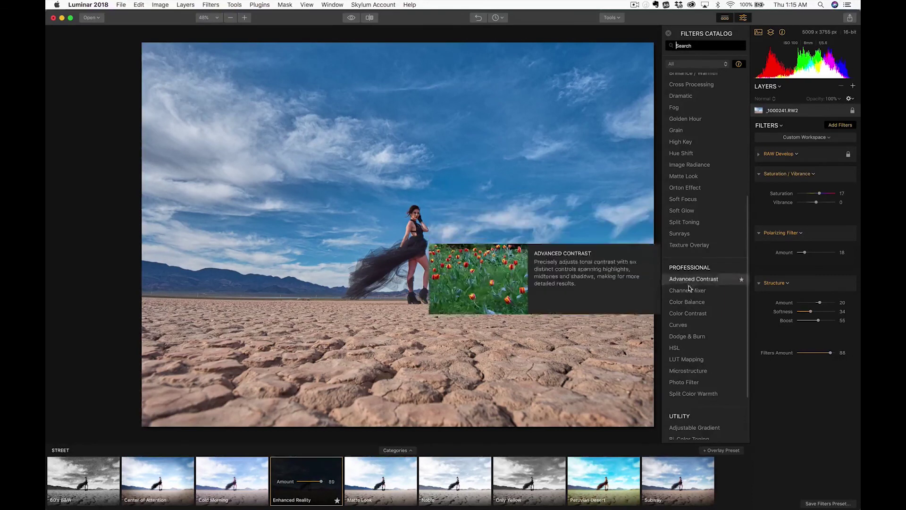
pyautogui.moveTo(688, 338)
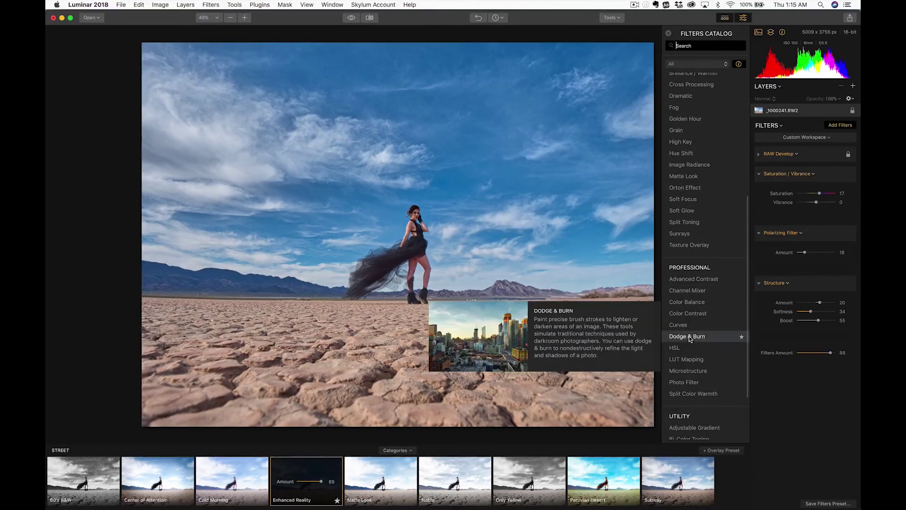
pyautogui.scroll(-1, 688, 342)
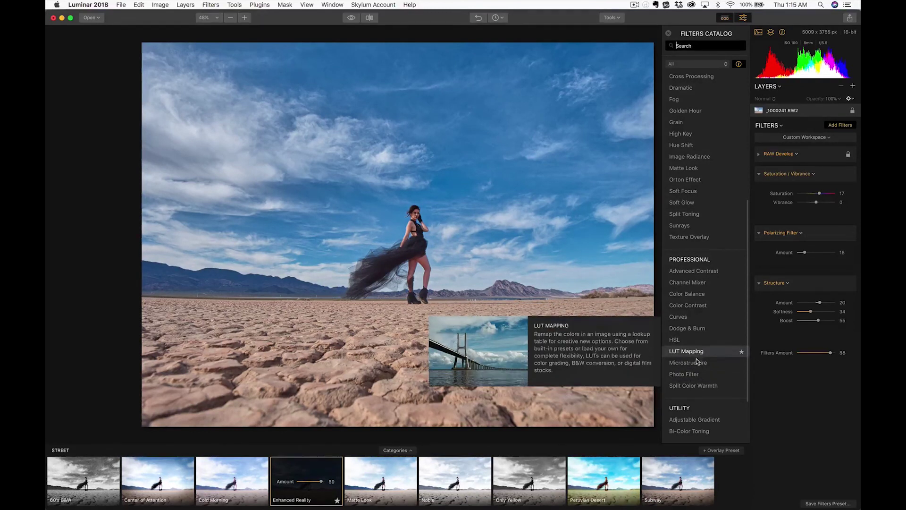
pyautogui.moveTo(694, 390)
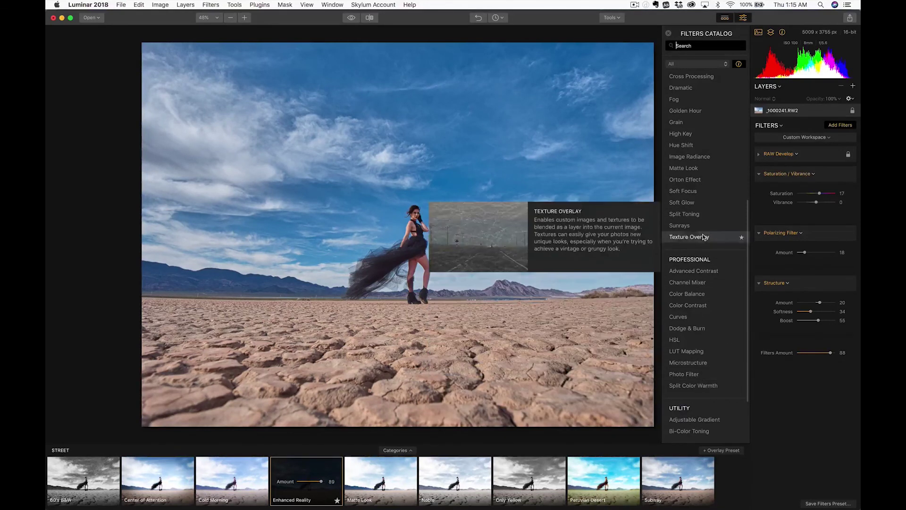
pyautogui.moveTo(708, 148)
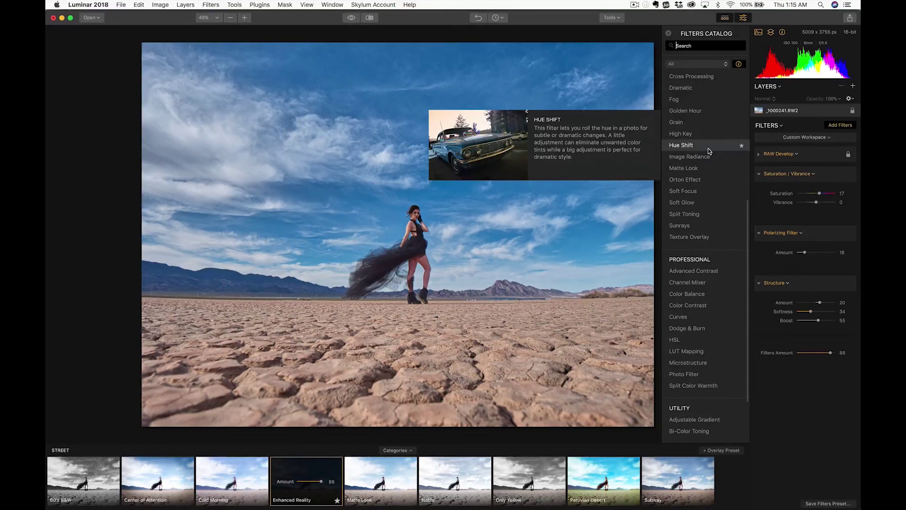
pyautogui.scroll(-3, 698, 310)
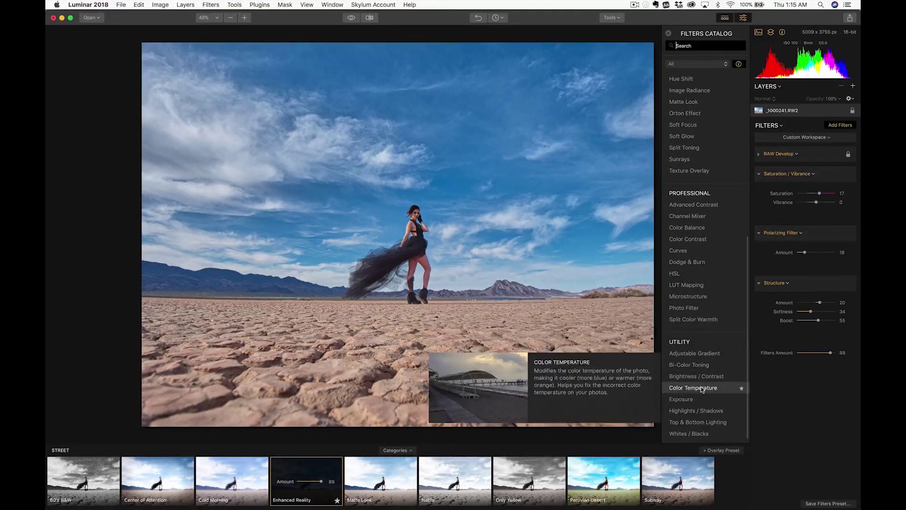
# Step: Warm the photo to temperature 7470 and lower Saturation to -26 for a muted look
pyautogui.click(701, 388)
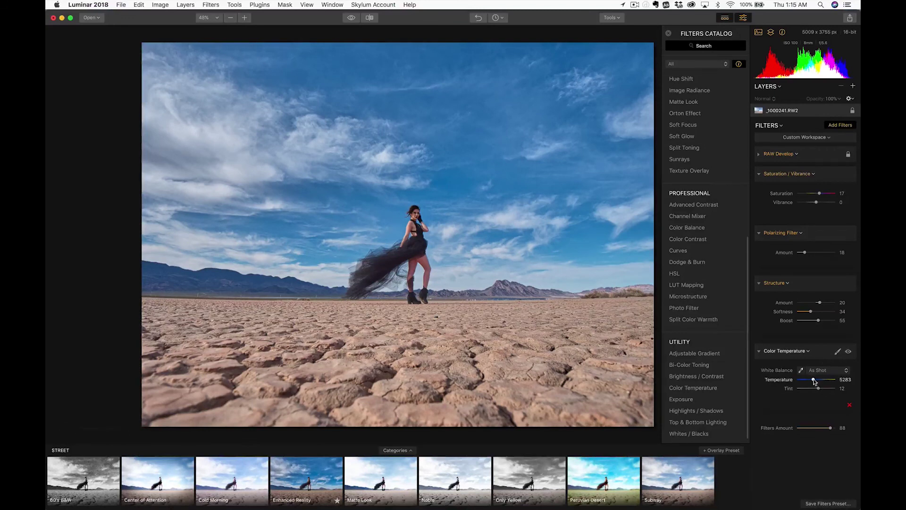
pyautogui.moveTo(814, 381); pyautogui.dragTo(820, 380)
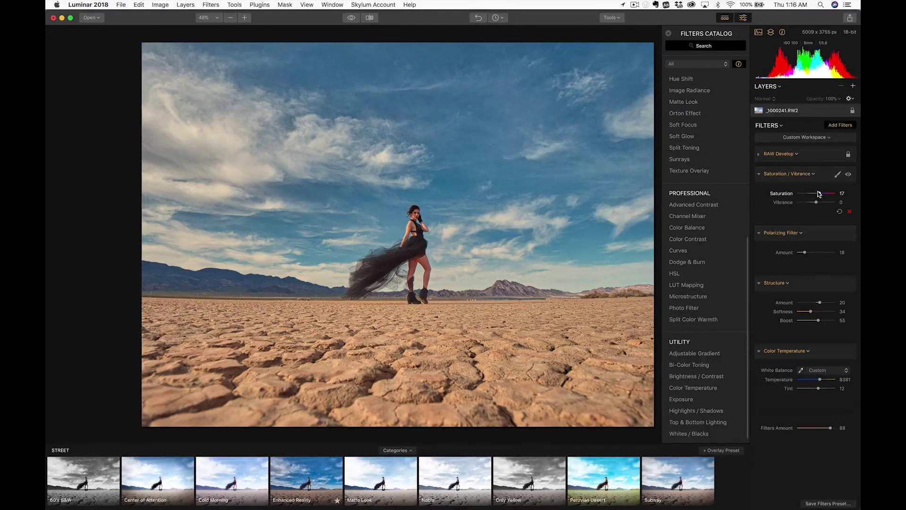
pyautogui.moveTo(817, 194); pyautogui.dragTo(811, 195)
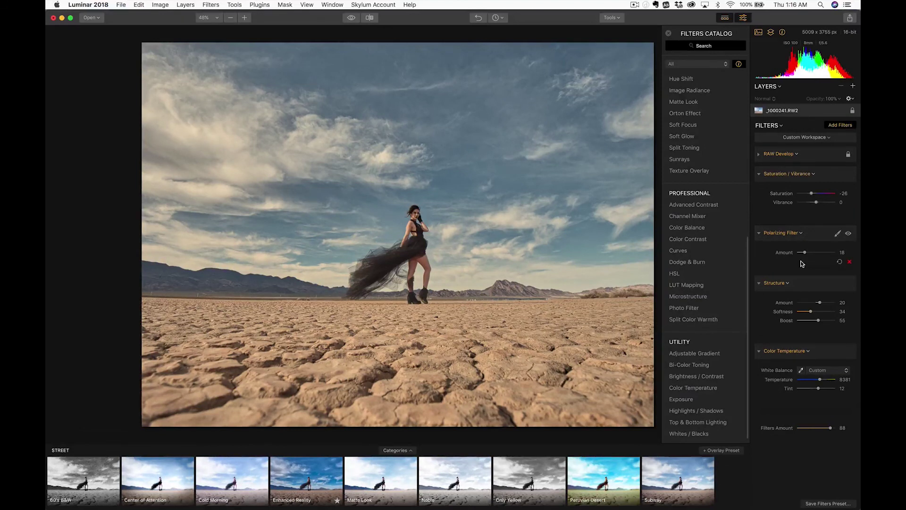
pyautogui.moveTo(704, 325)
pyautogui.click(838, 284)
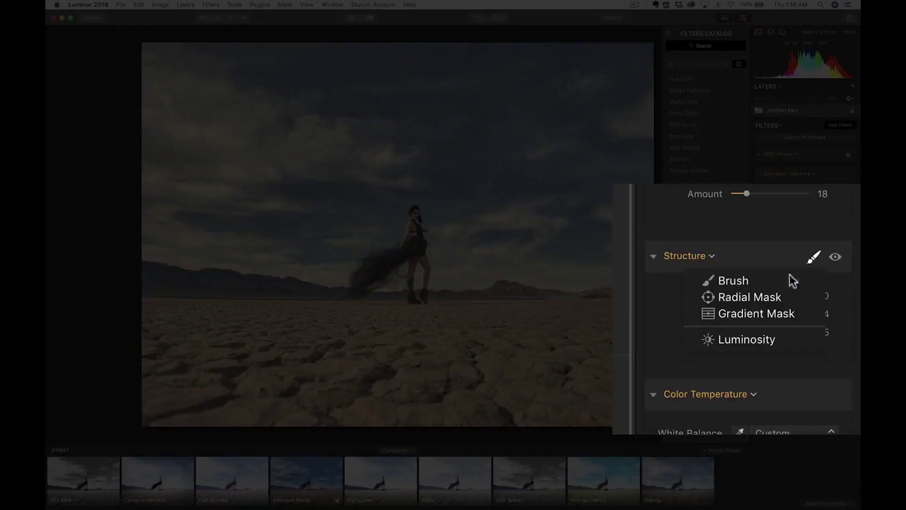
# Step: Add a brush mask to Structure, enlarge the brush, and set Amount 100, Boost 48
pyautogui.click(807, 296)
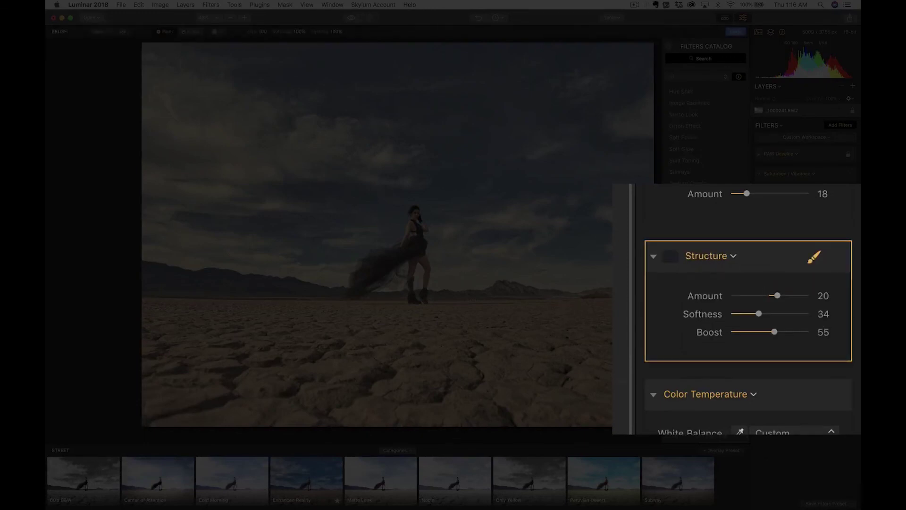
pyautogui.press(']')
pyautogui.press(']')
pyautogui.press(']')
pyautogui.press(']')
pyautogui.press(']')
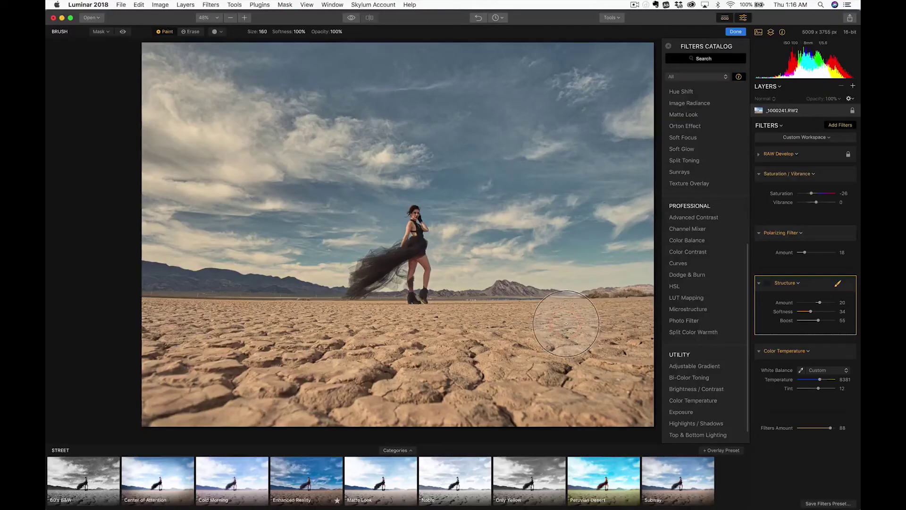
pyautogui.press(']')
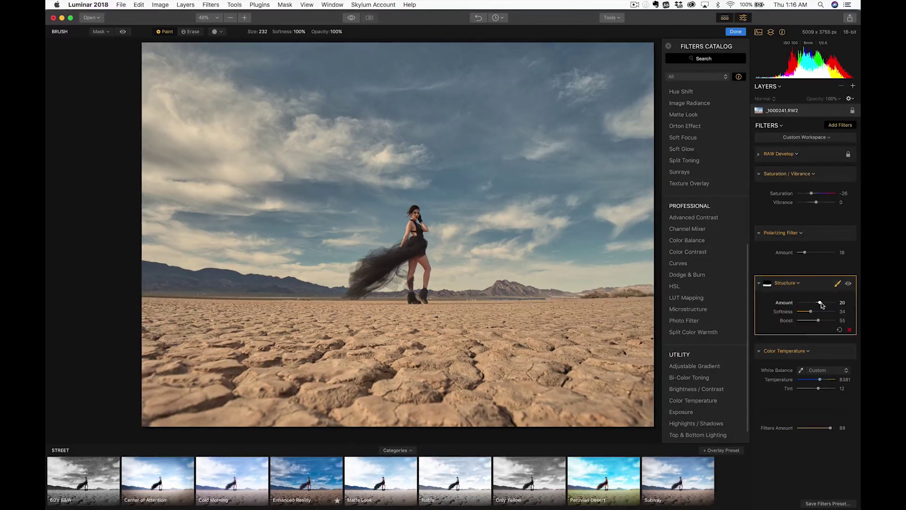
pyautogui.moveTo(820, 302); pyautogui.dragTo(840, 303)
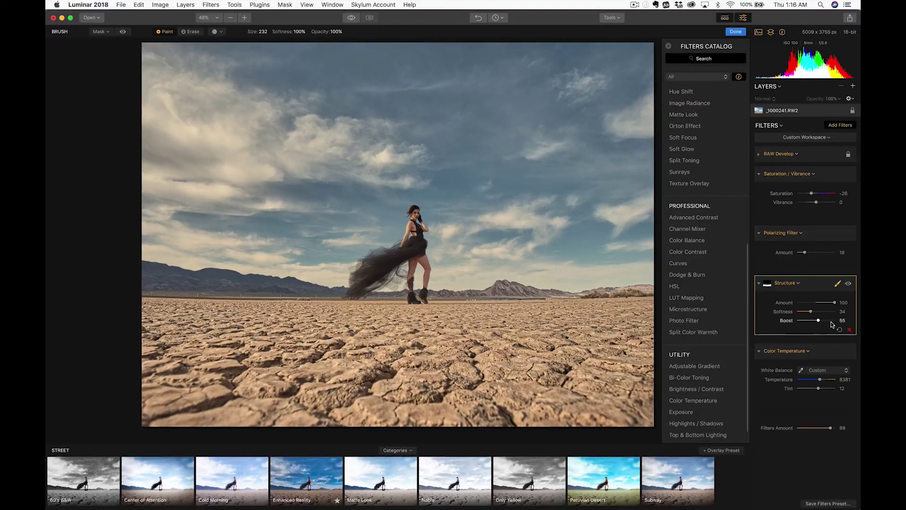
pyautogui.moveTo(819, 321); pyautogui.dragTo(844, 321)
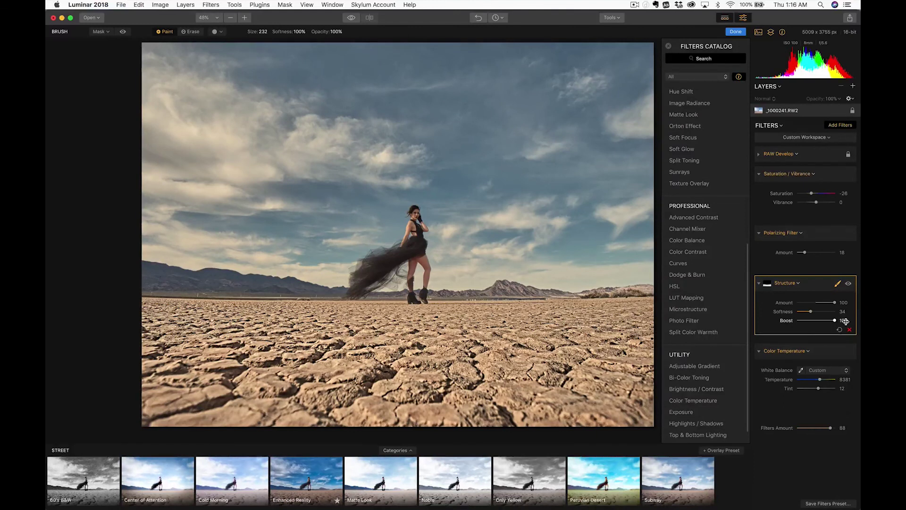
pyautogui.click(816, 321)
pyautogui.moveTo(816, 322); pyautogui.dragTo(817, 322)
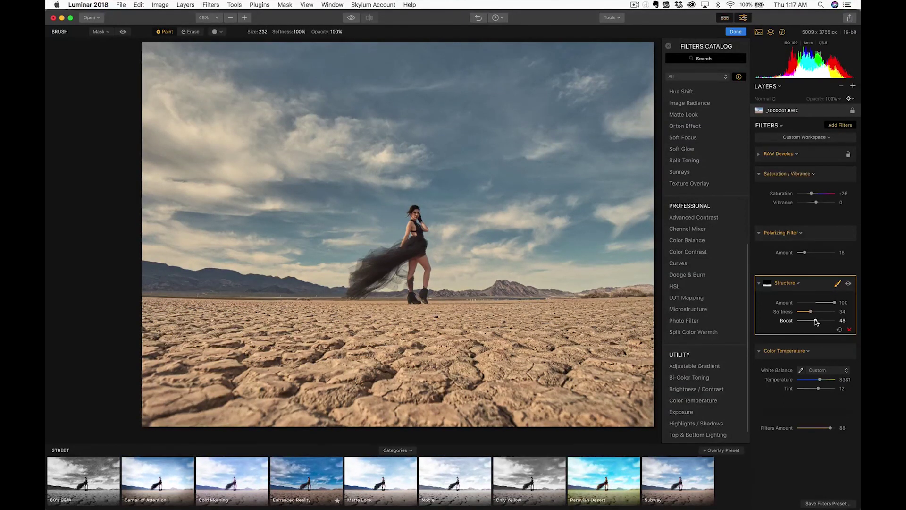
# Step: Compare the Structure effect against the original photo, then finish brush editing
pyautogui.click(848, 284)
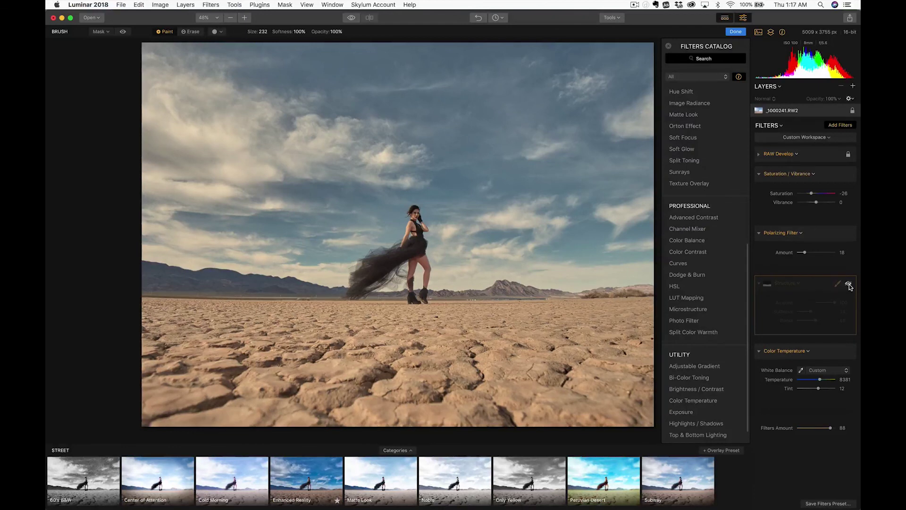
pyautogui.click(848, 285)
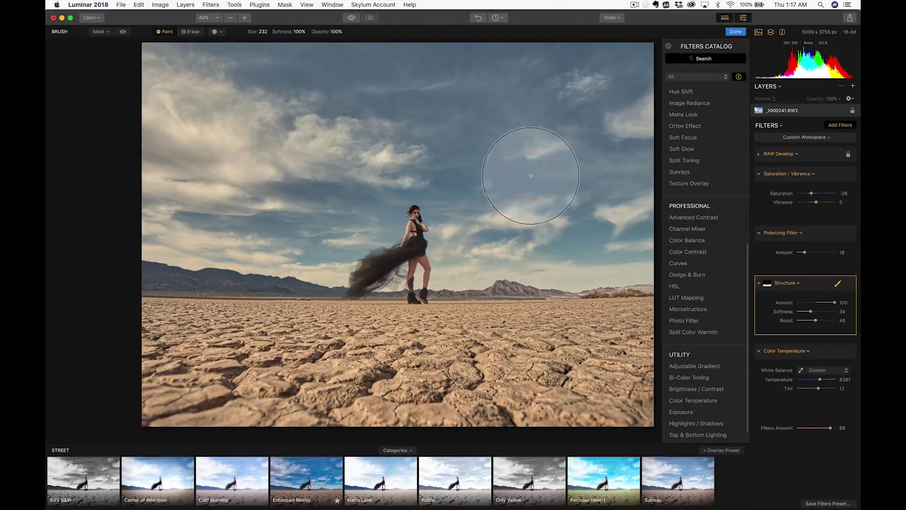
pyautogui.click(350, 18)
pyautogui.click(350, 19)
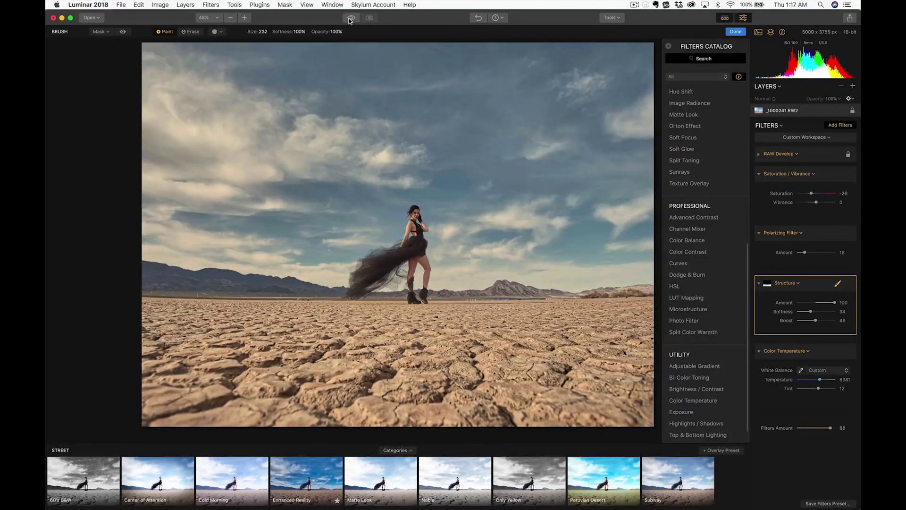
pyautogui.click(350, 19)
pyautogui.click(350, 19)
pyautogui.click(350, 18)
pyautogui.click(351, 19)
pyautogui.click(350, 18)
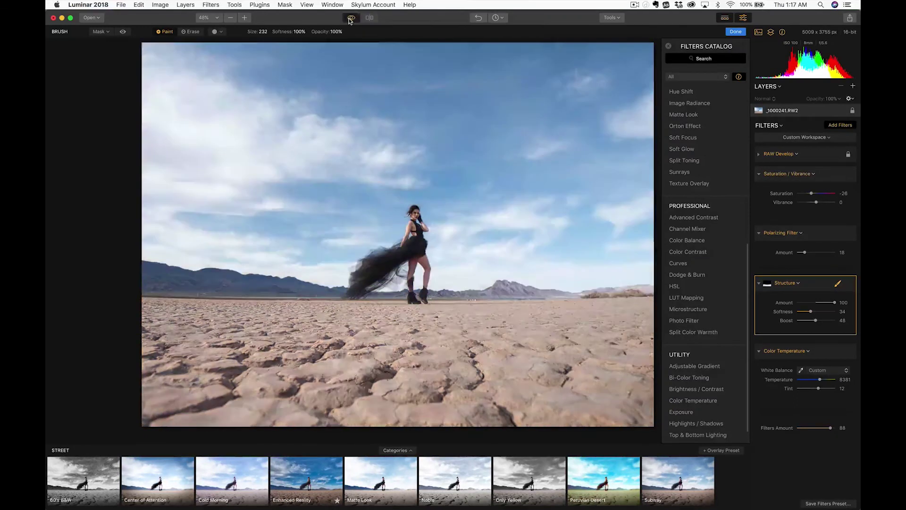
pyautogui.click(350, 19)
pyautogui.click(350, 19)
pyautogui.click(350, 18)
pyautogui.click(350, 19)
pyautogui.click(350, 19)
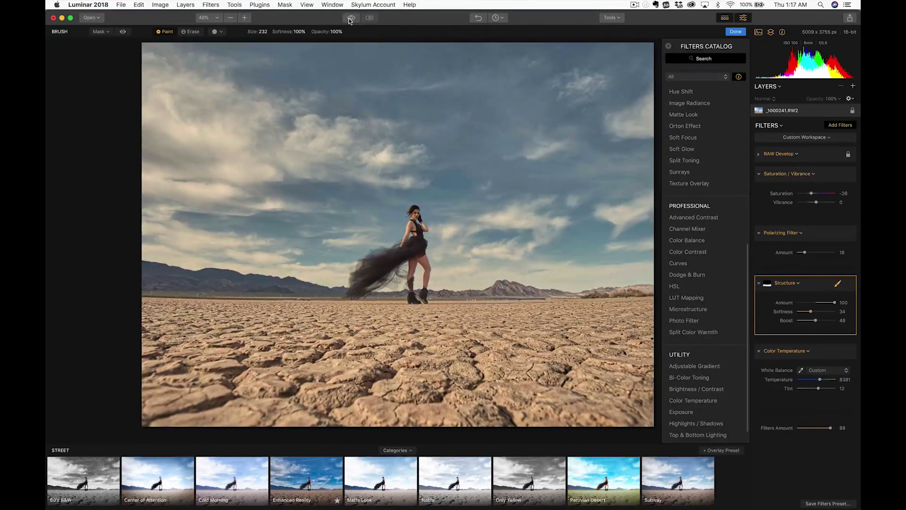
pyautogui.click(350, 19)
pyautogui.click(350, 19)
pyautogui.click(350, 19)
pyautogui.click(350, 19)
pyautogui.click(350, 19)
pyautogui.click(350, 19)
pyautogui.click(350, 19)
pyautogui.click(350, 19)
pyautogui.click(350, 19)
pyautogui.click(350, 18)
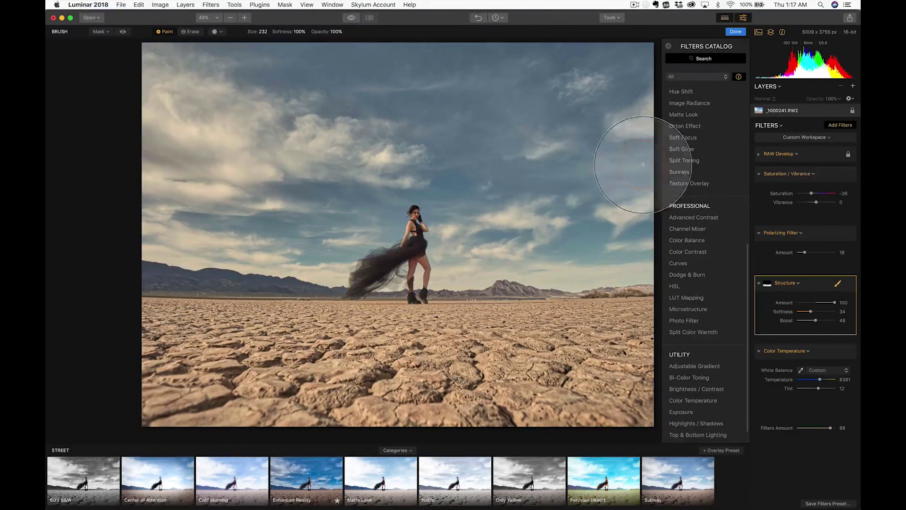
pyautogui.moveTo(780, 293)
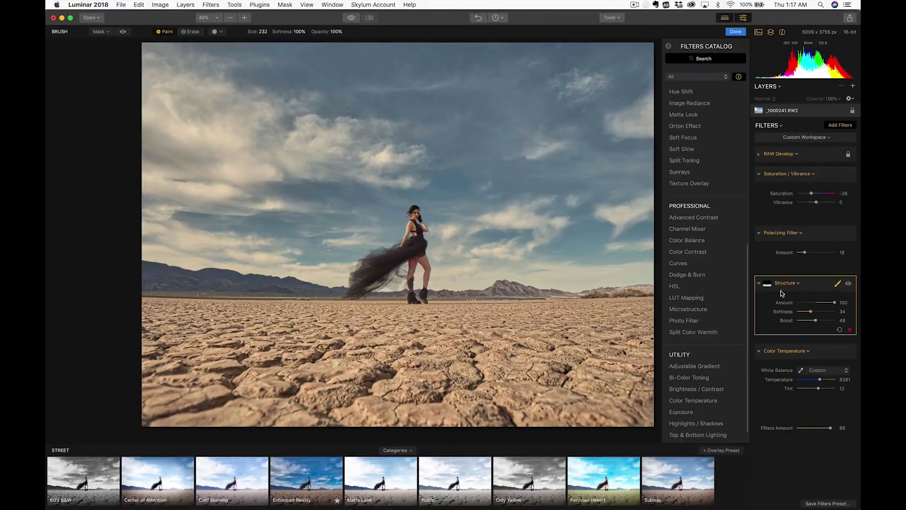
pyautogui.click(839, 285)
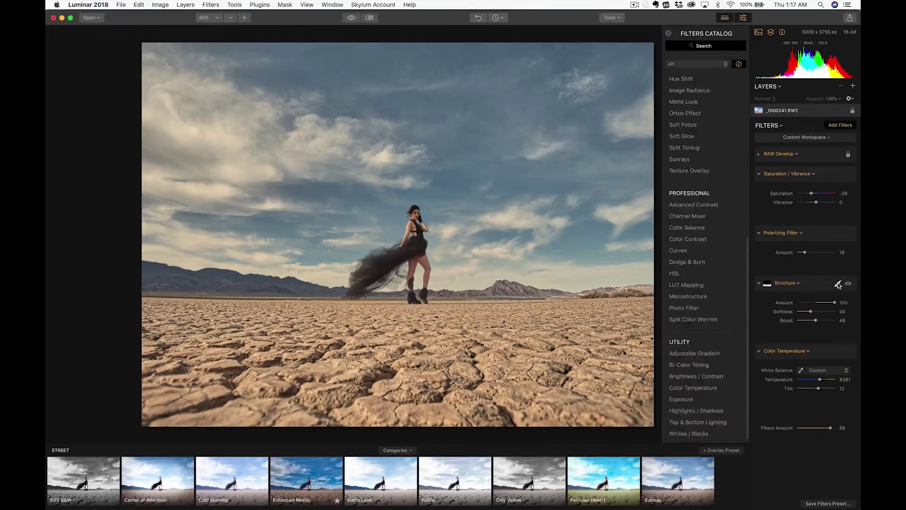
# Step: Add the Vignette filter by searching 'vign', with Amount -100 and Size 0
pyautogui.press('\\')
pyautogui.press('\\')
pyautogui.press('\\')
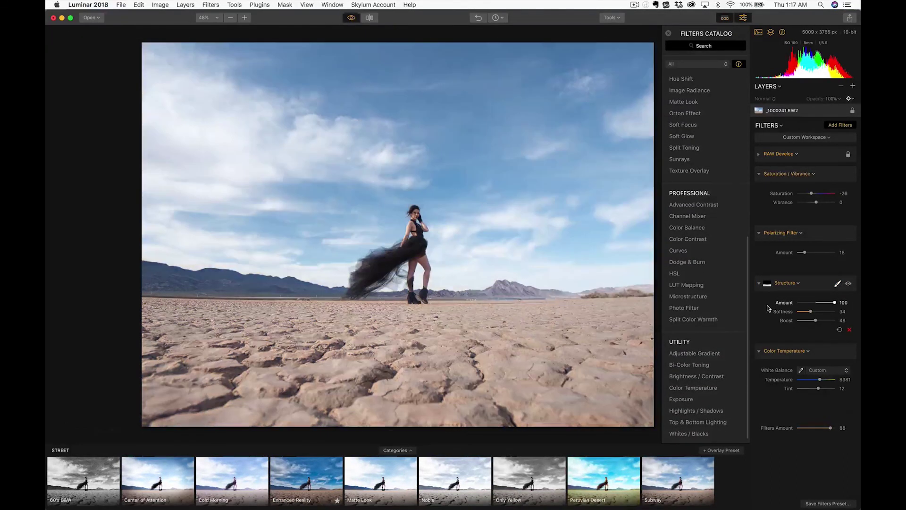
pyautogui.press('\\')
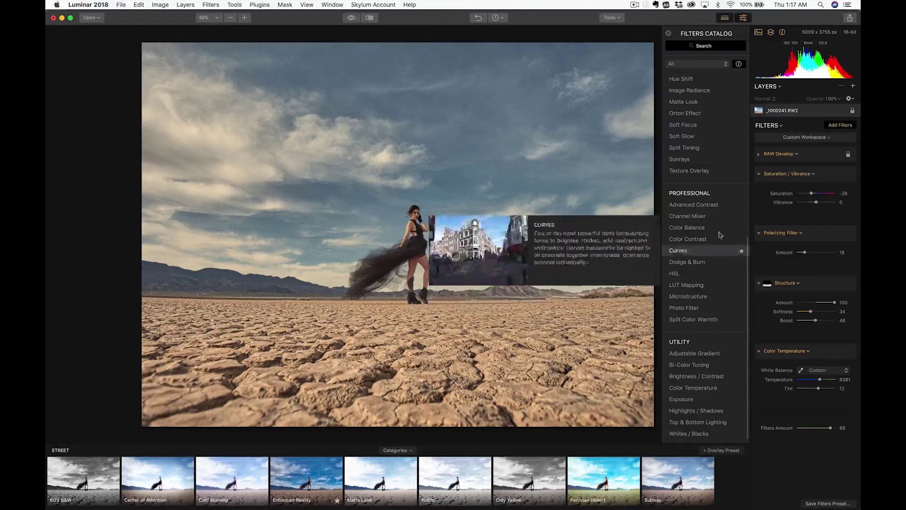
pyautogui.scroll(6, 718, 228)
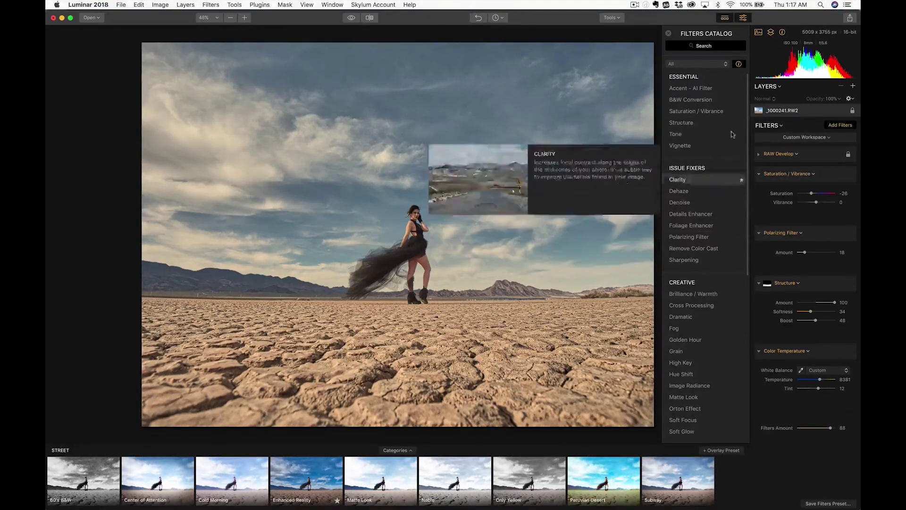
pyautogui.scroll(-5, 734, 137)
pyautogui.scroll(-3, 735, 136)
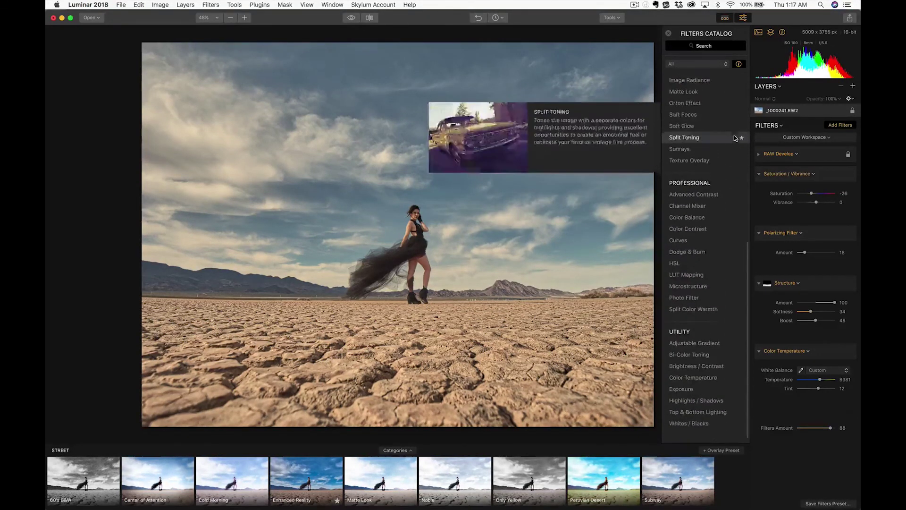
pyautogui.scroll(10, 734, 135)
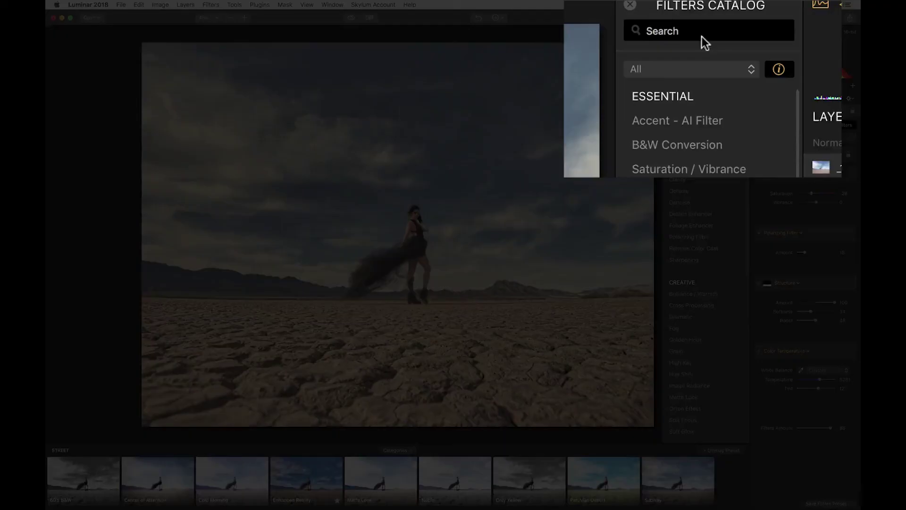
pyautogui.click(701, 36)
pyautogui.write('vign')
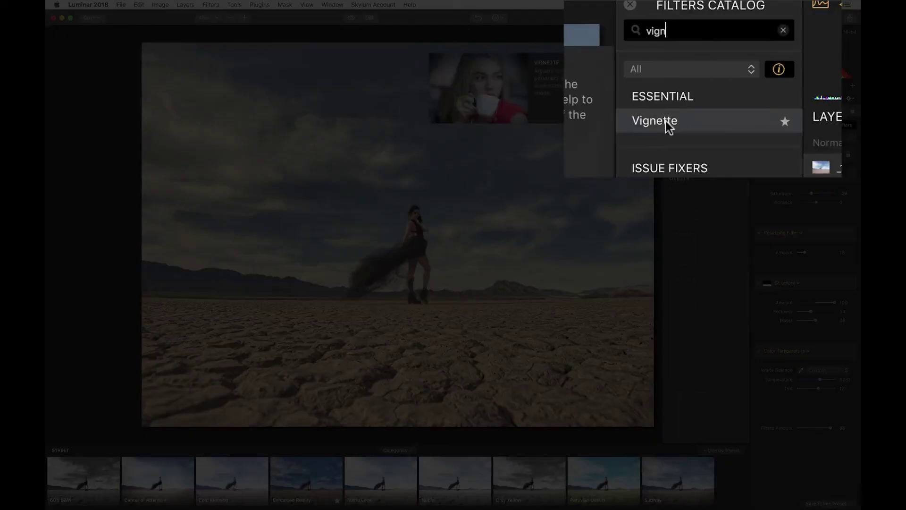
pyautogui.click(665, 121)
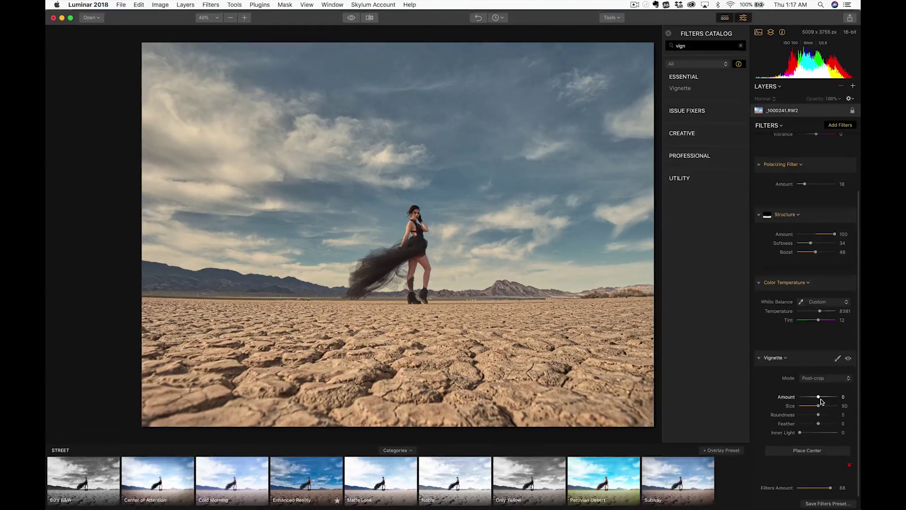
pyautogui.moveTo(782, 347); pyautogui.dragTo(701, 340)
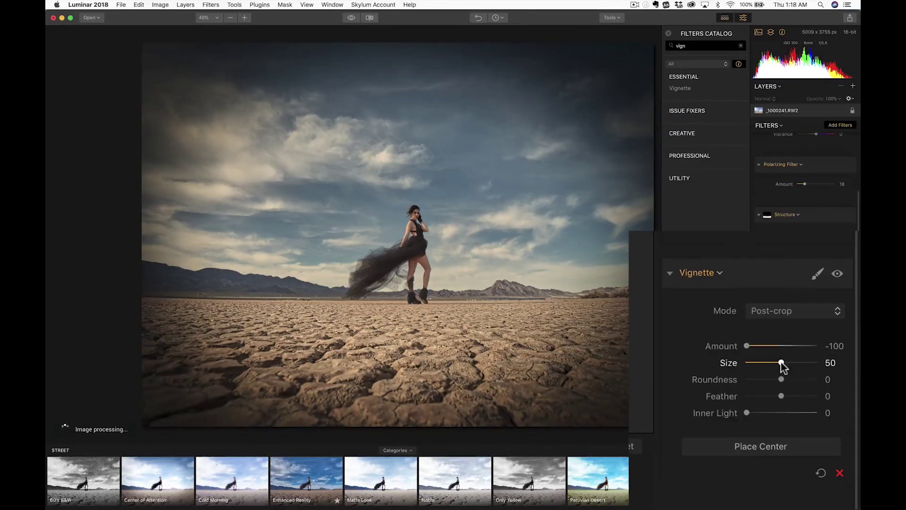
pyautogui.moveTo(781, 362); pyautogui.dragTo(718, 362)
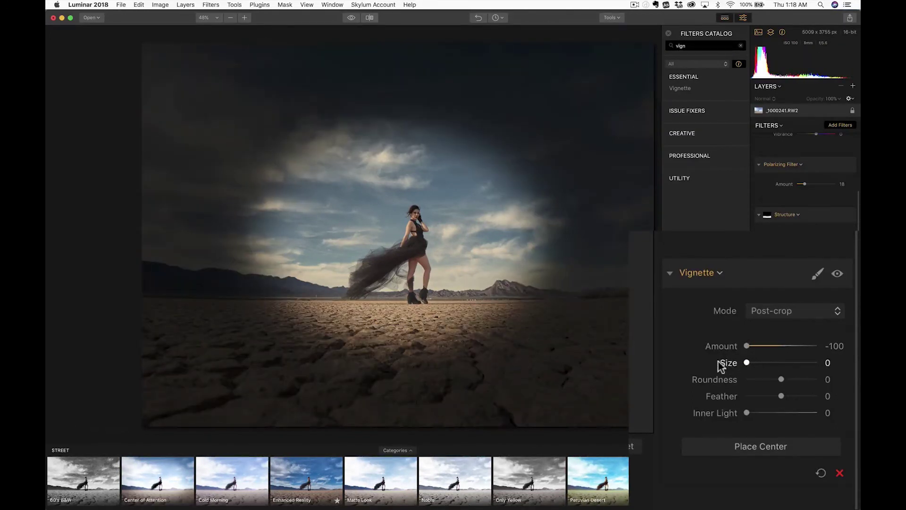
# Step: Place the vignette centre on the model, repositioning it slightly lower
pyautogui.click(763, 448)
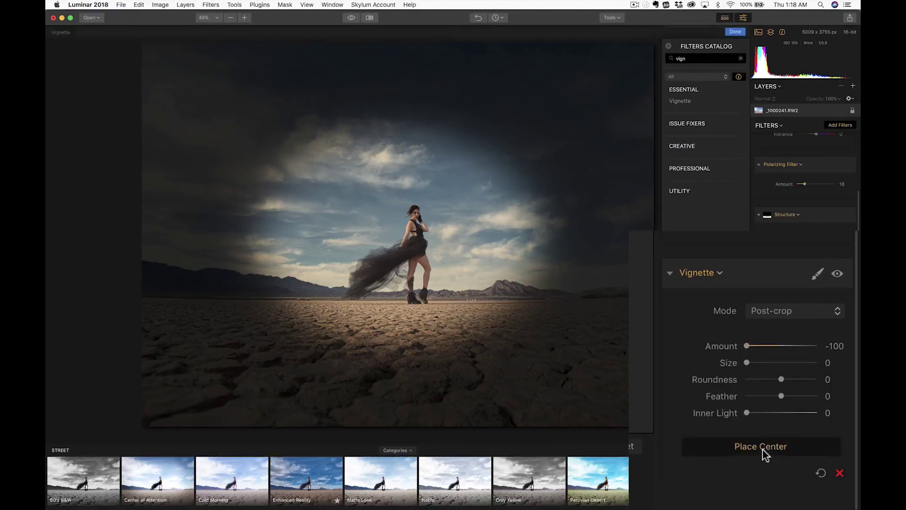
pyautogui.click(417, 219)
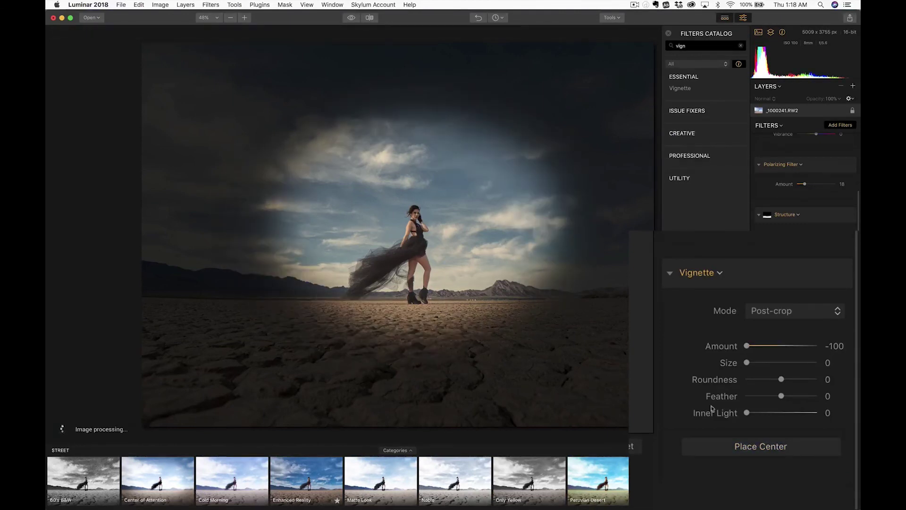
pyautogui.click(735, 444)
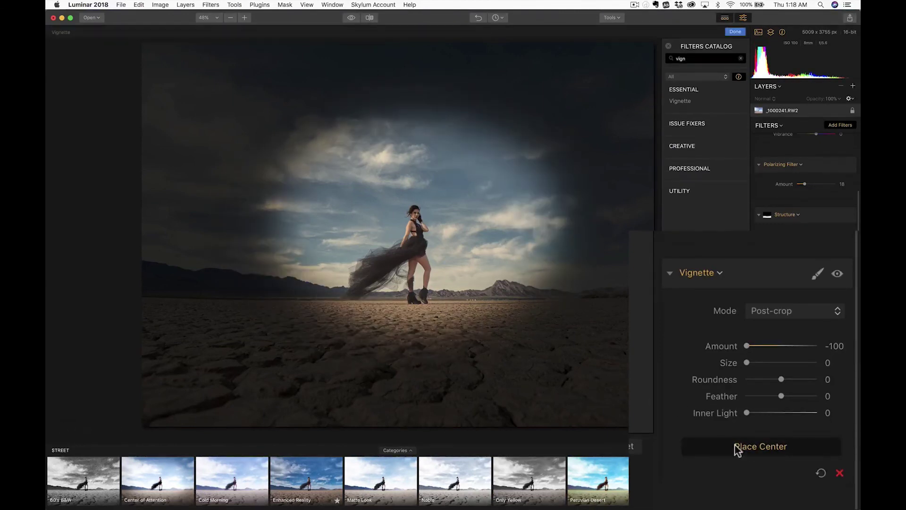
pyautogui.click(420, 260)
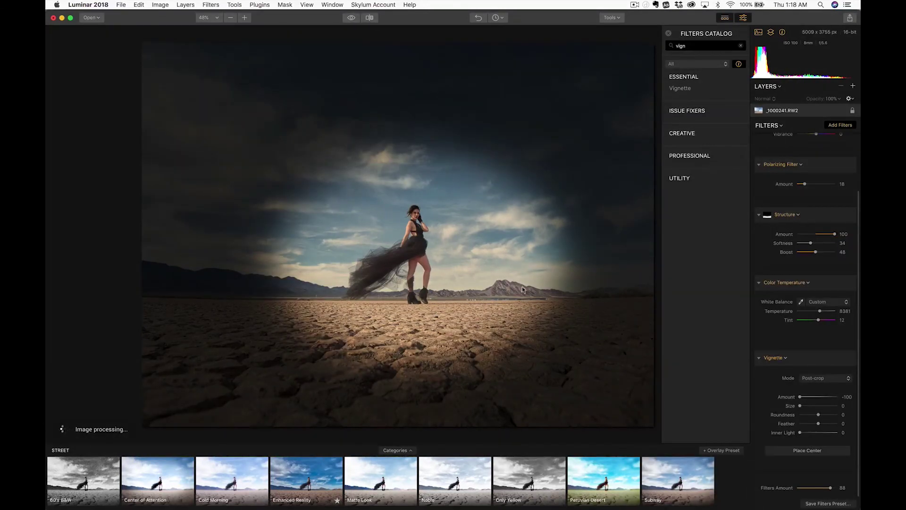
pyautogui.click(804, 450)
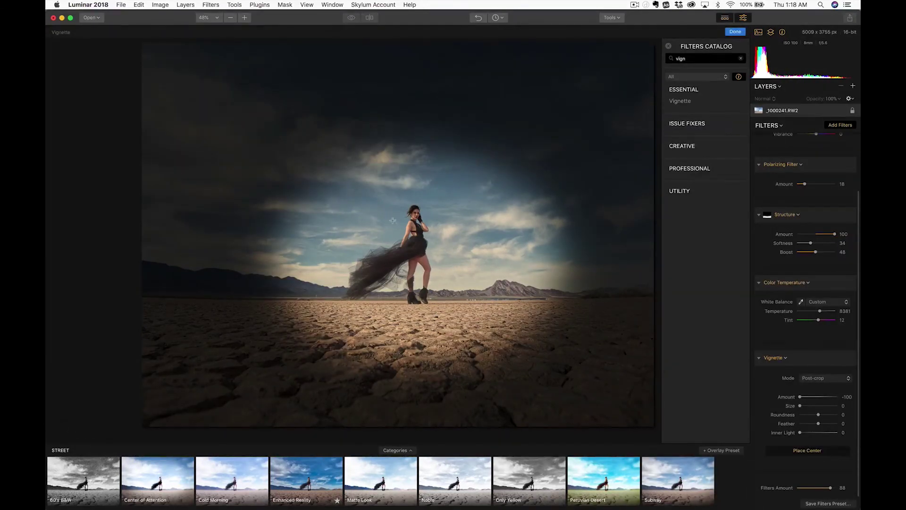
pyautogui.click(407, 256)
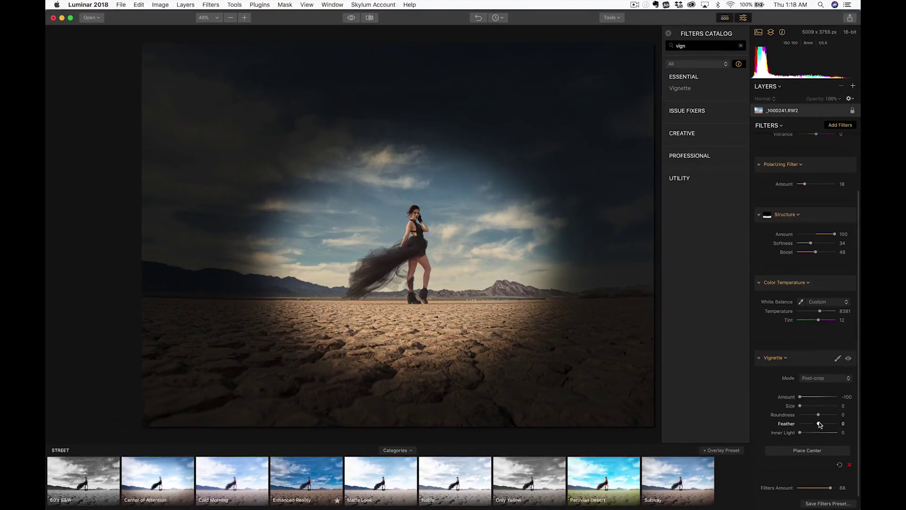
# Step: Feather the vignette edge and re-centre the vignette on the model
pyautogui.moveTo(818, 424); pyautogui.dragTo(845, 424)
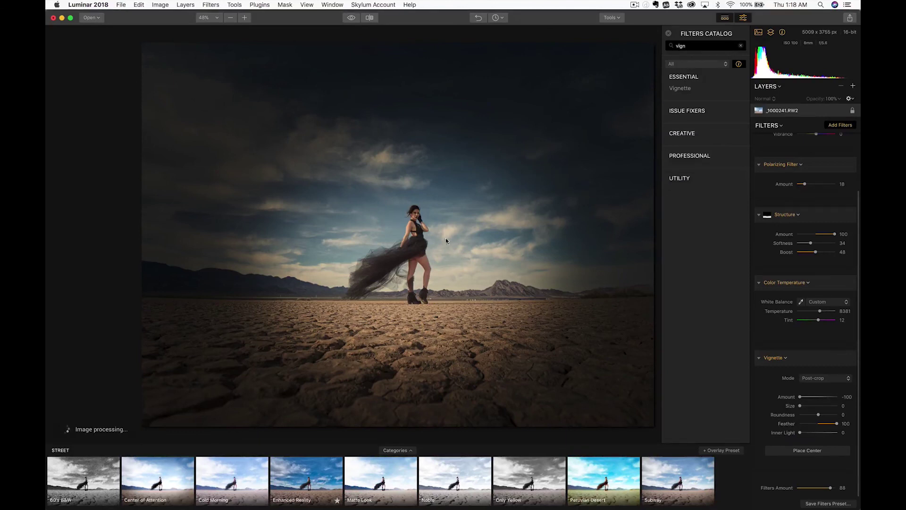
pyautogui.click(807, 450)
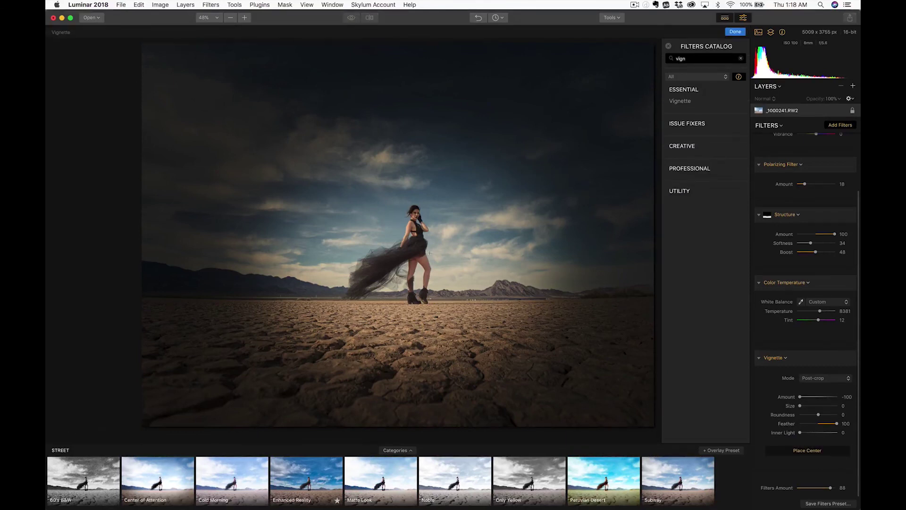
pyautogui.click(399, 242)
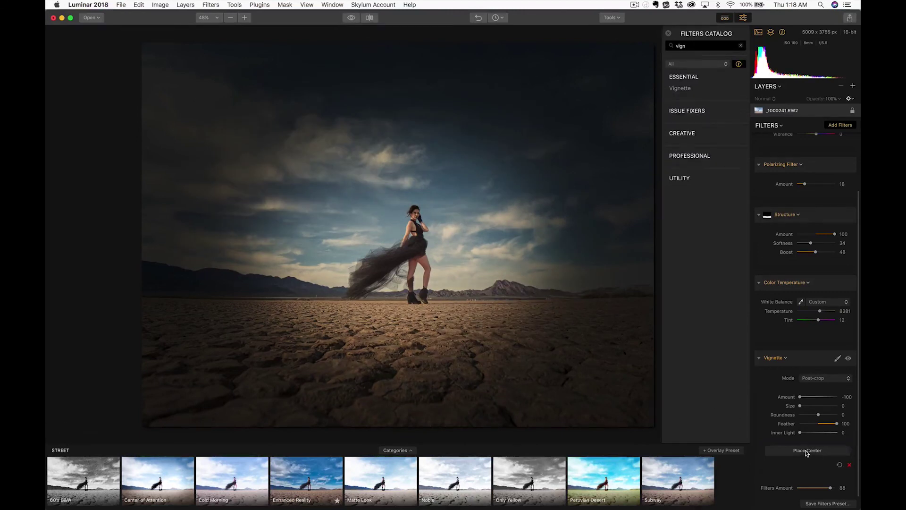
pyautogui.click(820, 452)
pyautogui.click(510, 227)
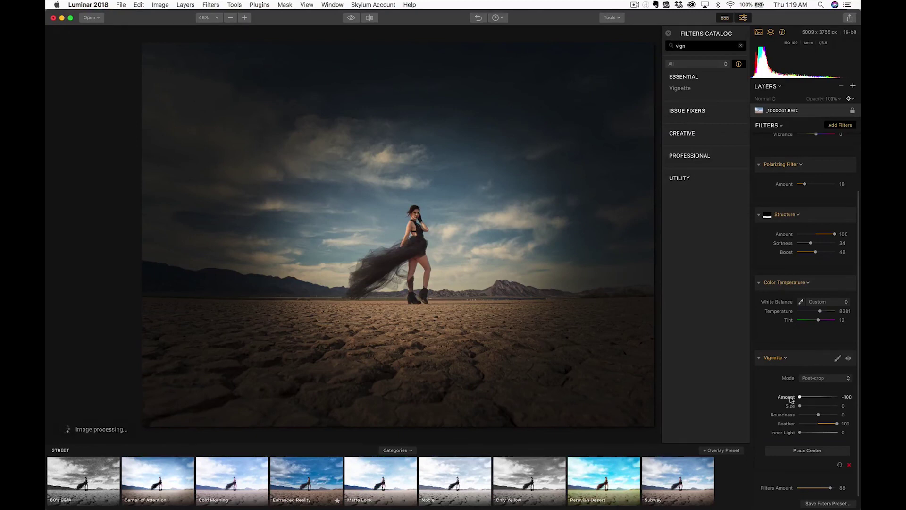
# Step: Raise Inner Light to 49 and weaken the vignette Amount to -65, comparing before/after
pyautogui.moveTo(801, 430); pyautogui.dragTo(819, 430)
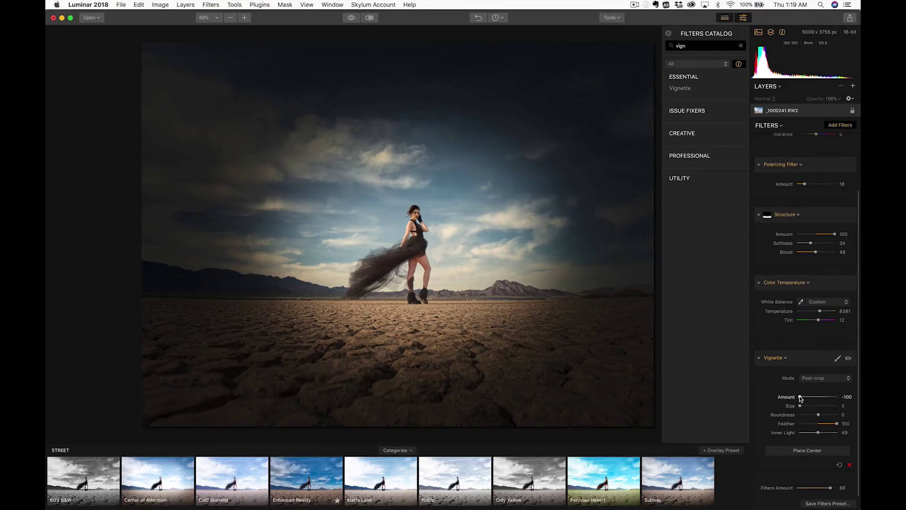
pyautogui.moveTo(800, 396); pyautogui.dragTo(806, 396)
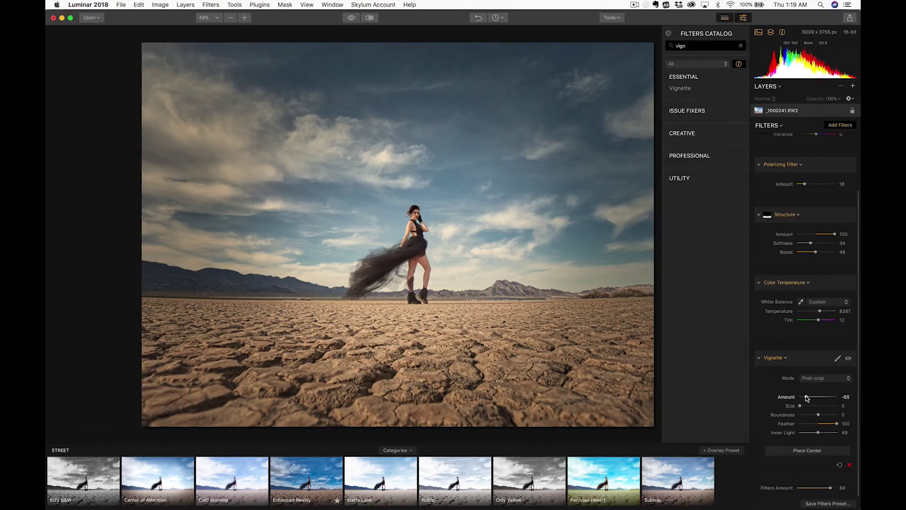
pyautogui.press('\\')
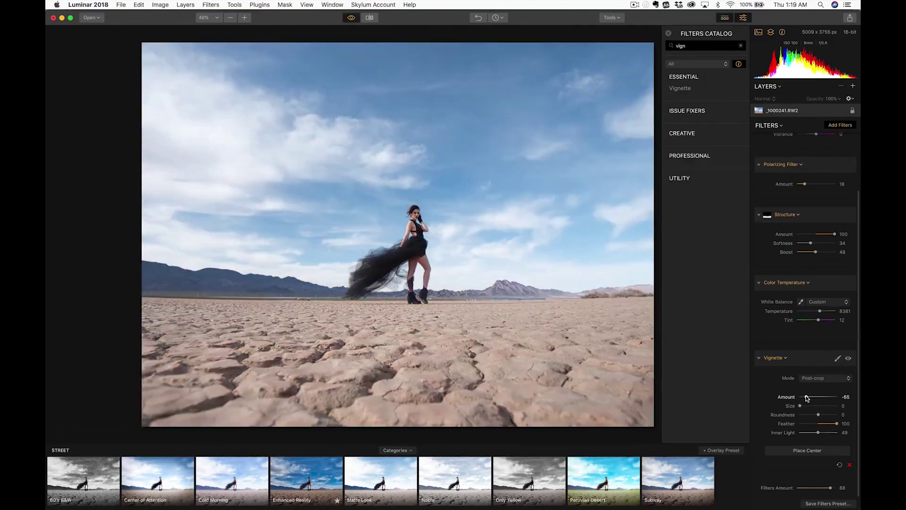
pyautogui.press('\\')
pyautogui.press('\\')
pyautogui.press('\\')
pyautogui.press('\\')
pyautogui.press('\\')
pyautogui.press('\\')
pyautogui.press('\\')
pyautogui.press('\\')
pyautogui.press('\\')
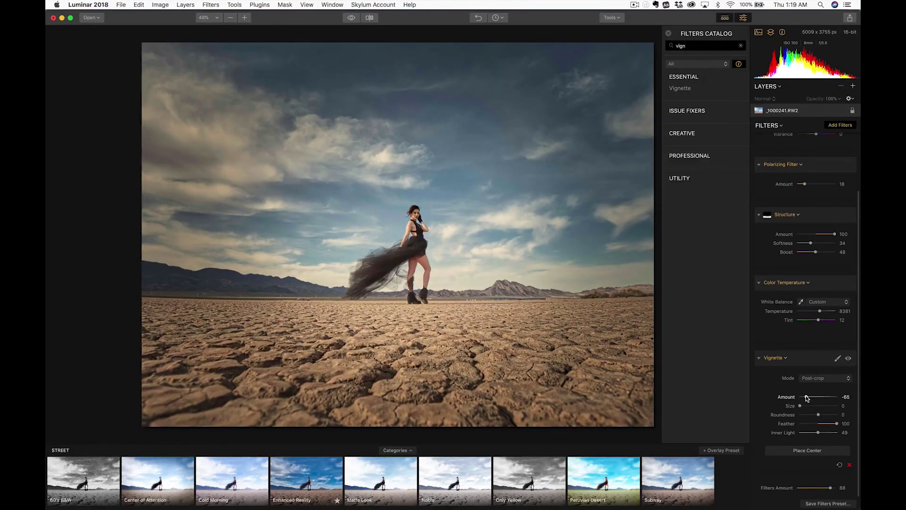
pyautogui.scroll(2, 802, 427)
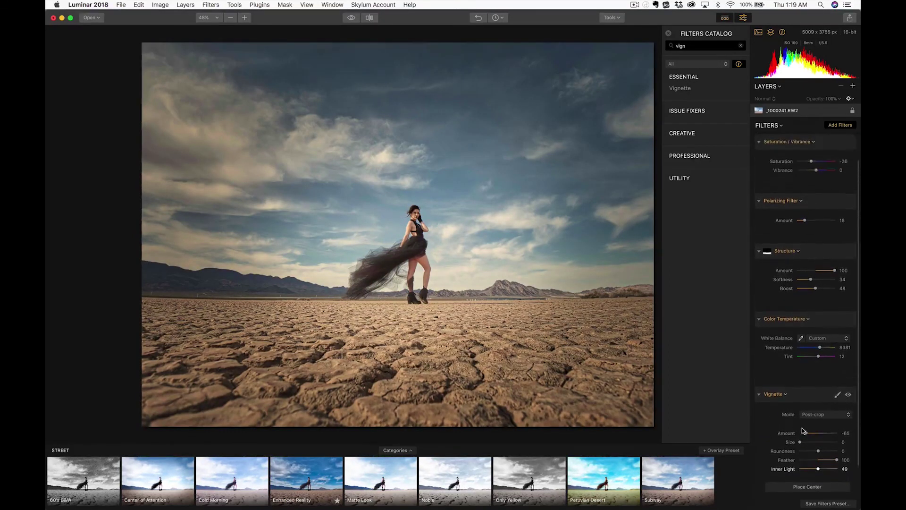
pyautogui.scroll(2, 803, 431)
pyautogui.scroll(-2, 802, 431)
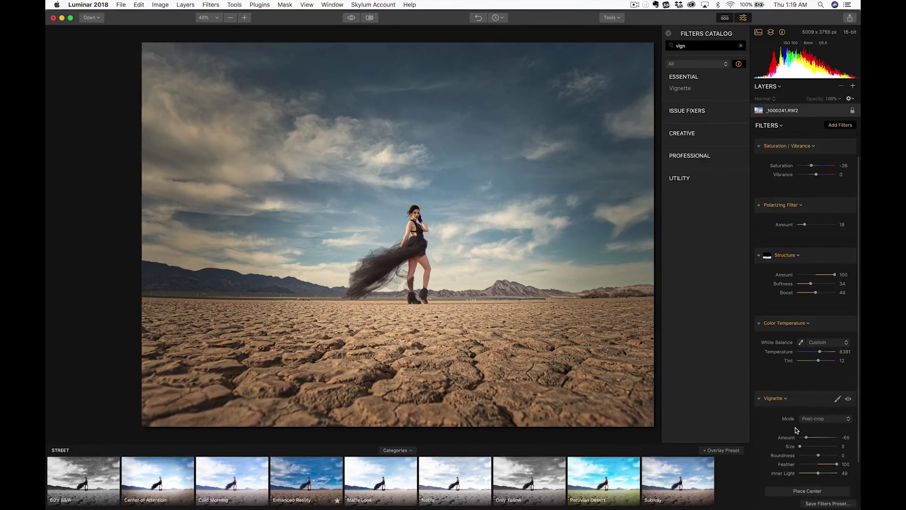
pyautogui.scroll(-3, 814, 407)
pyautogui.scroll(1, 813, 407)
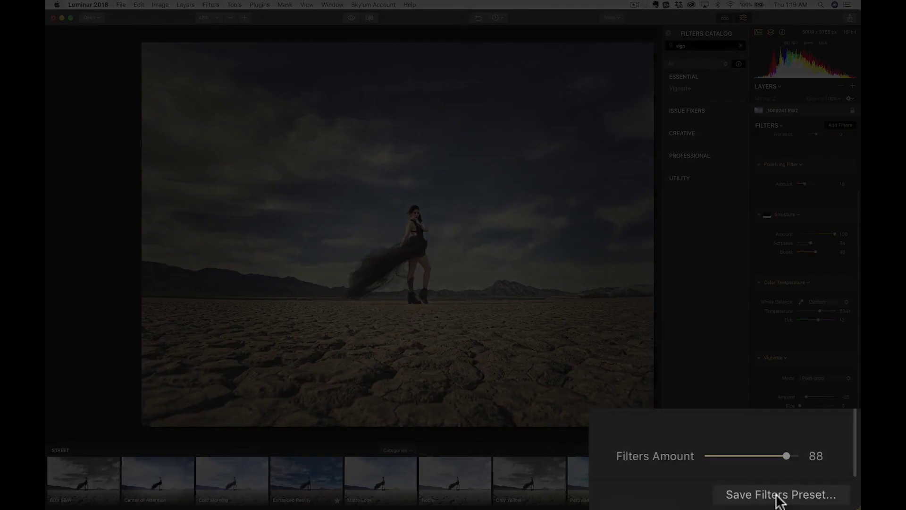
pyautogui.click(827, 503)
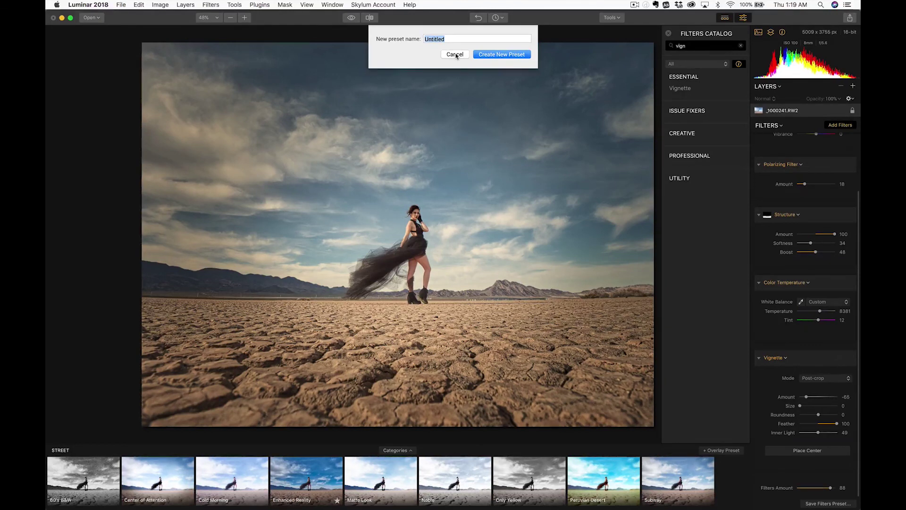
pyautogui.click(455, 54)
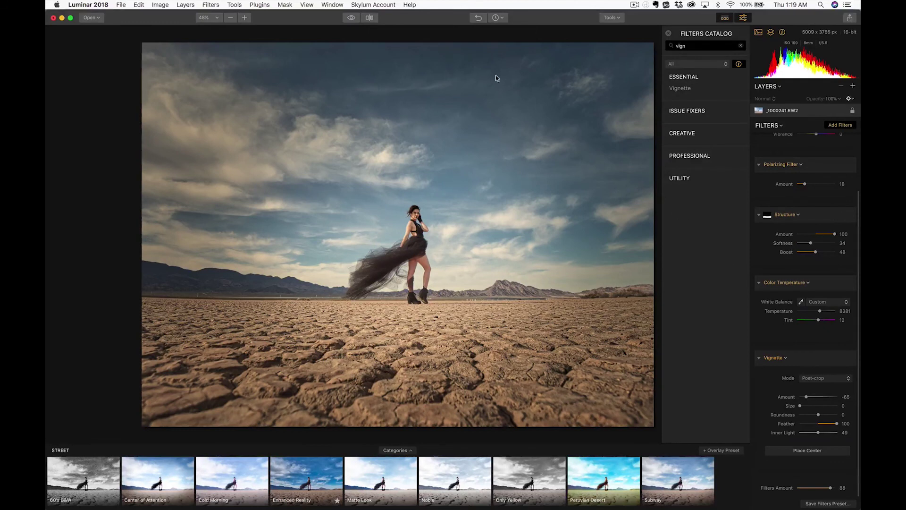
pyautogui.click(613, 18)
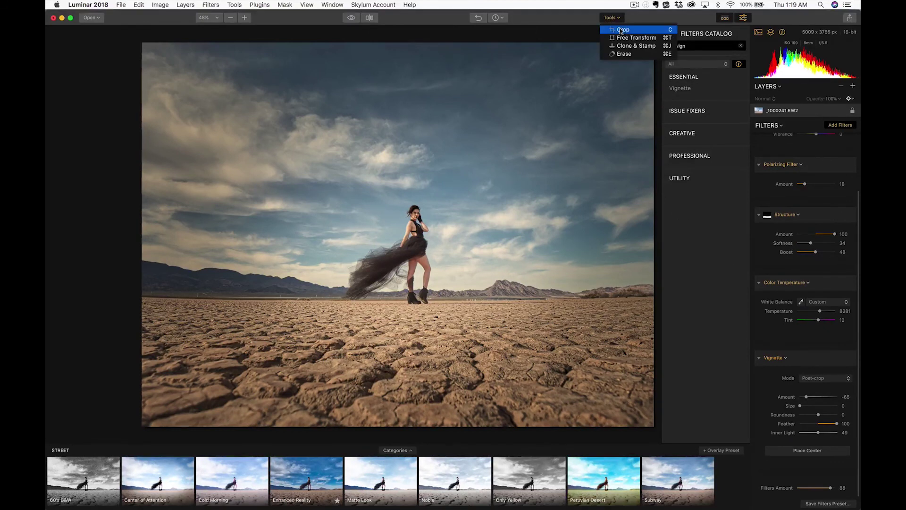
pyautogui.click(622, 30)
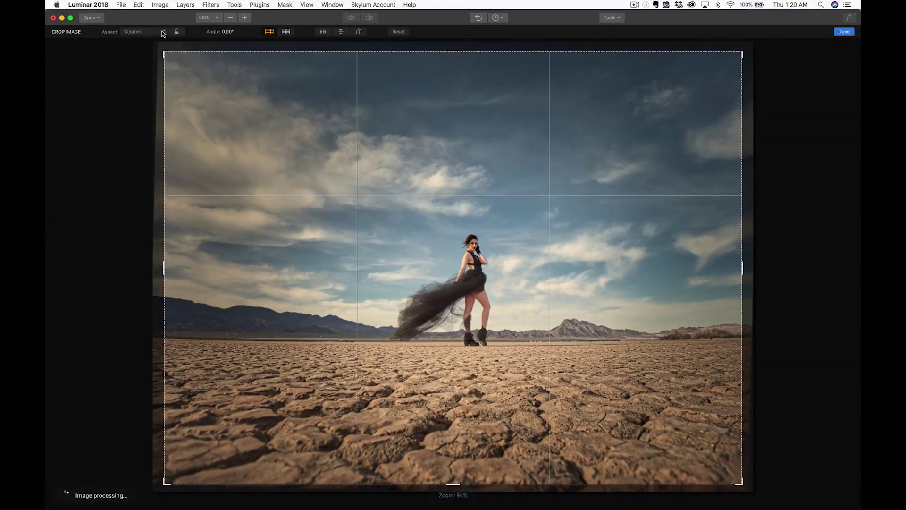
pyautogui.click(163, 32)
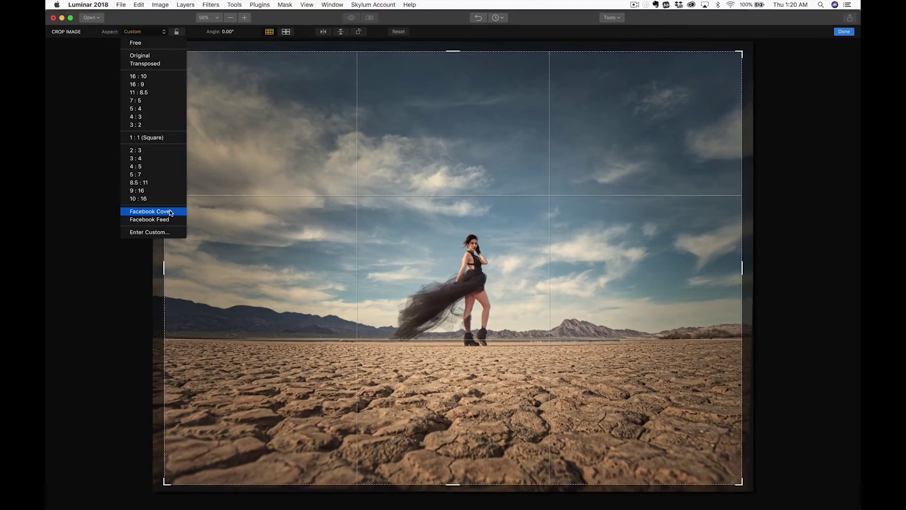
pyautogui.click(167, 219)
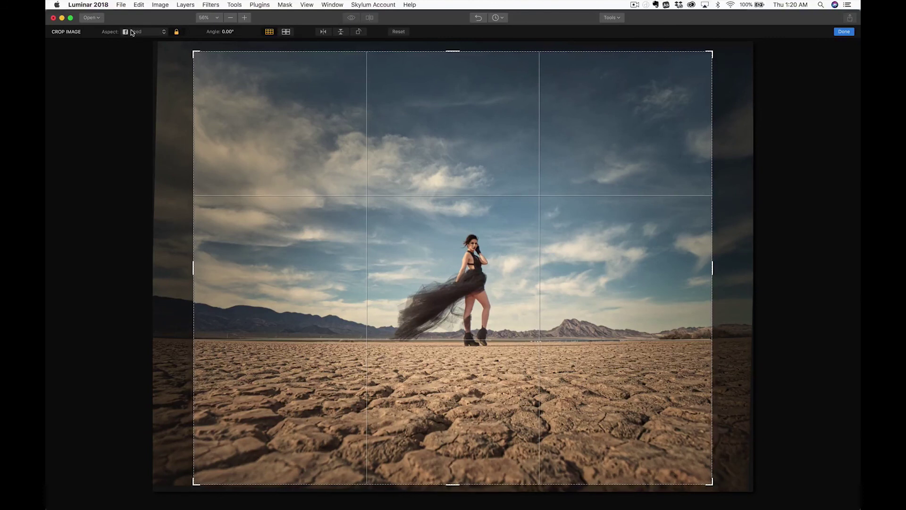
pyautogui.click(133, 32)
pyautogui.click(153, 209)
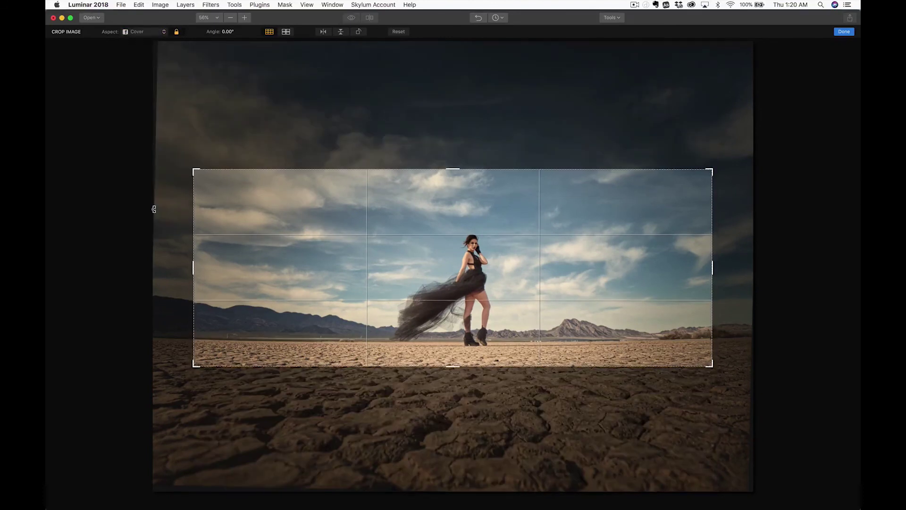
pyautogui.moveTo(456, 254); pyautogui.dragTo(457, 237)
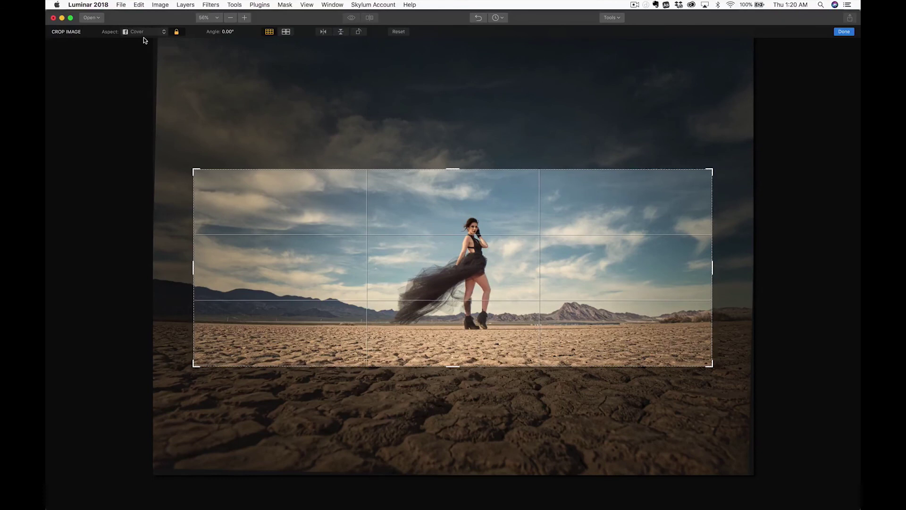
pyautogui.press('Return')
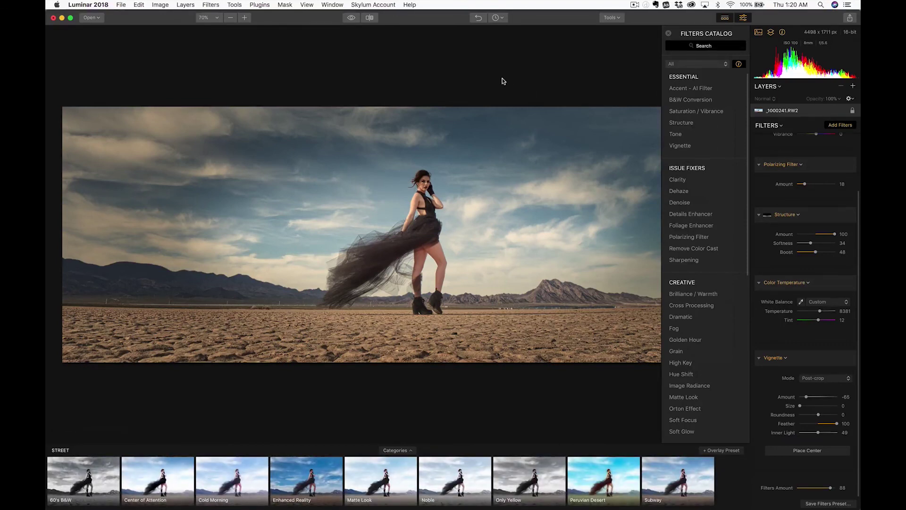
pyautogui.press('super+z')
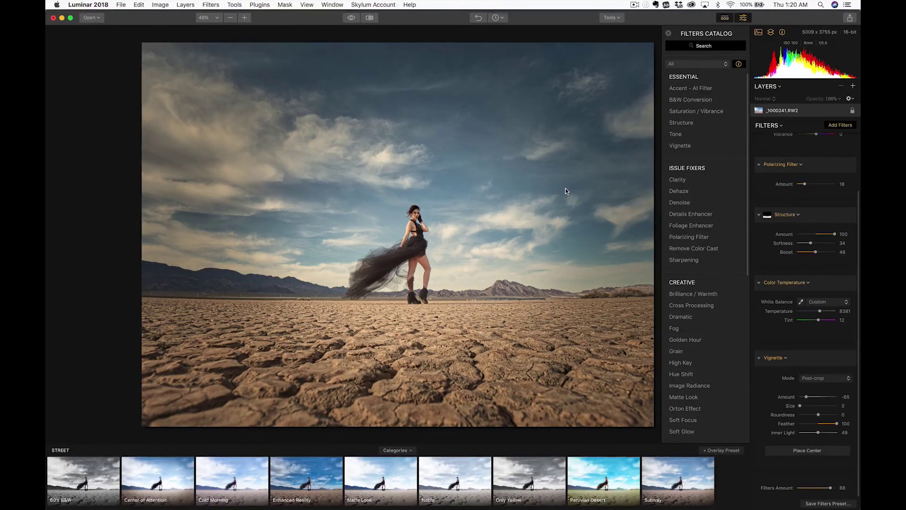
pyautogui.moveTo(699, 222)
pyautogui.press('\\')
pyautogui.press('\\')
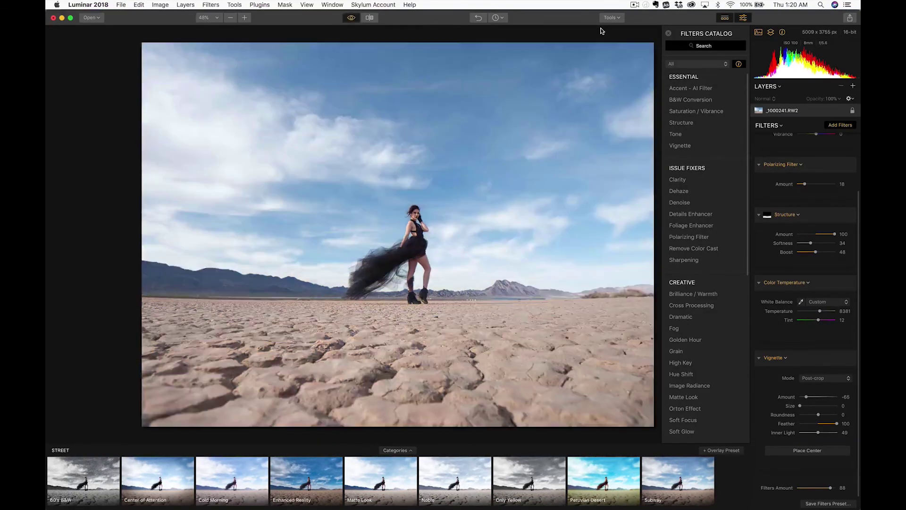
pyautogui.press('\\')
pyautogui.press('\\')
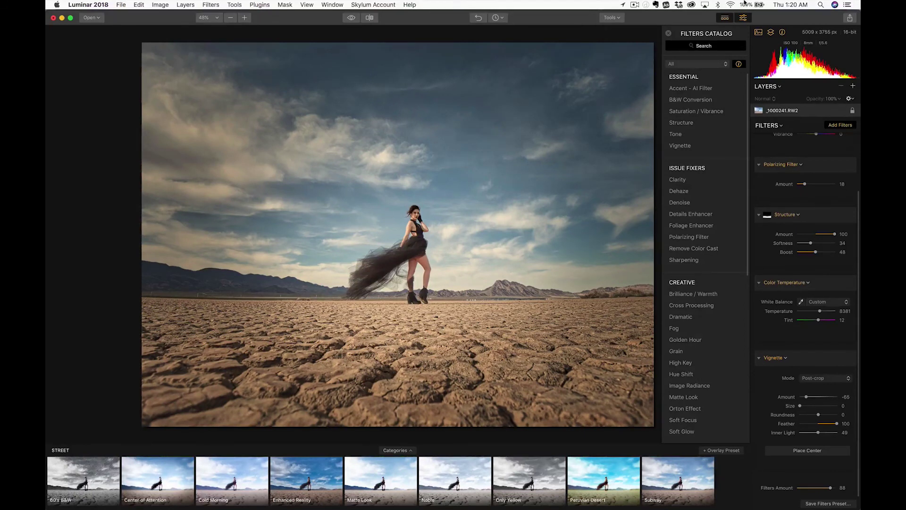
pyautogui.click(850, 19)
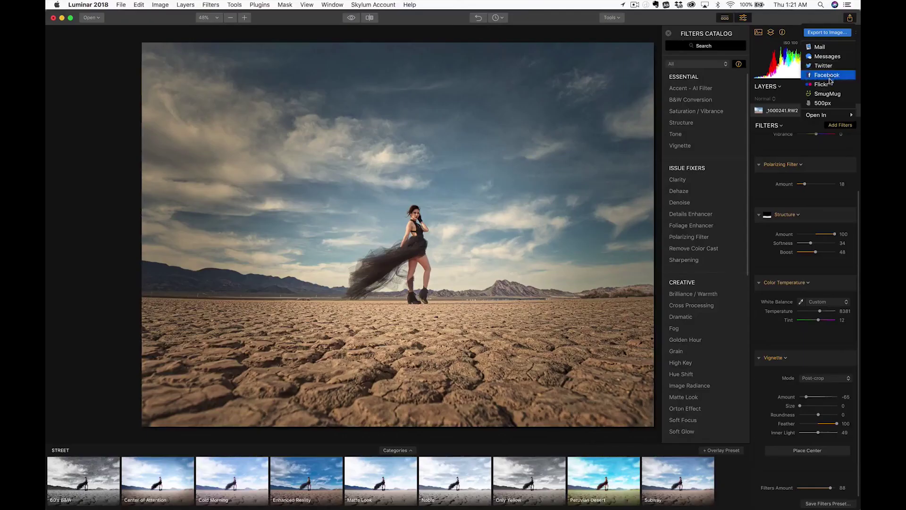
pyautogui.moveTo(828, 116)
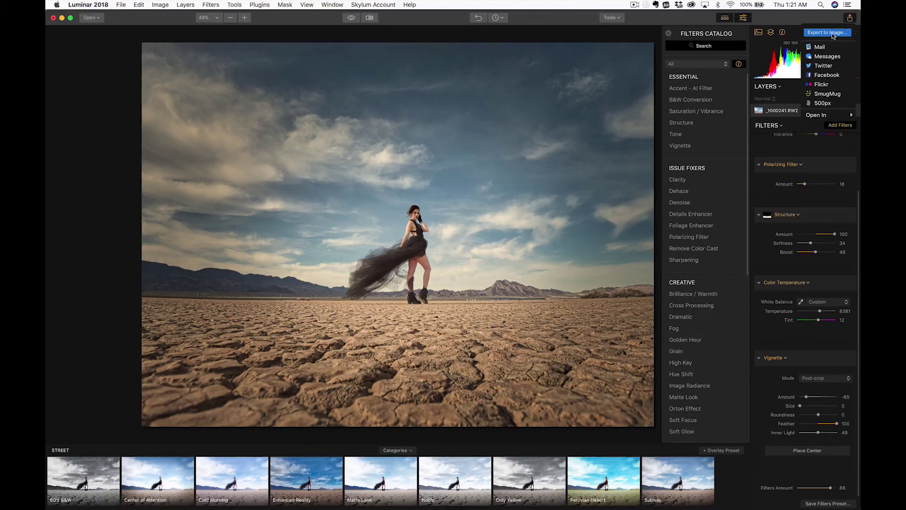
pyautogui.click(833, 33)
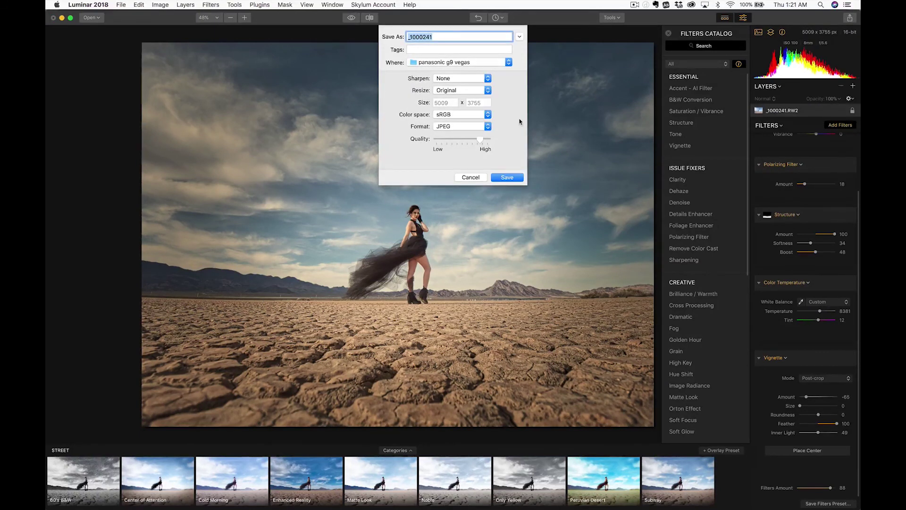
pyautogui.click(467, 117)
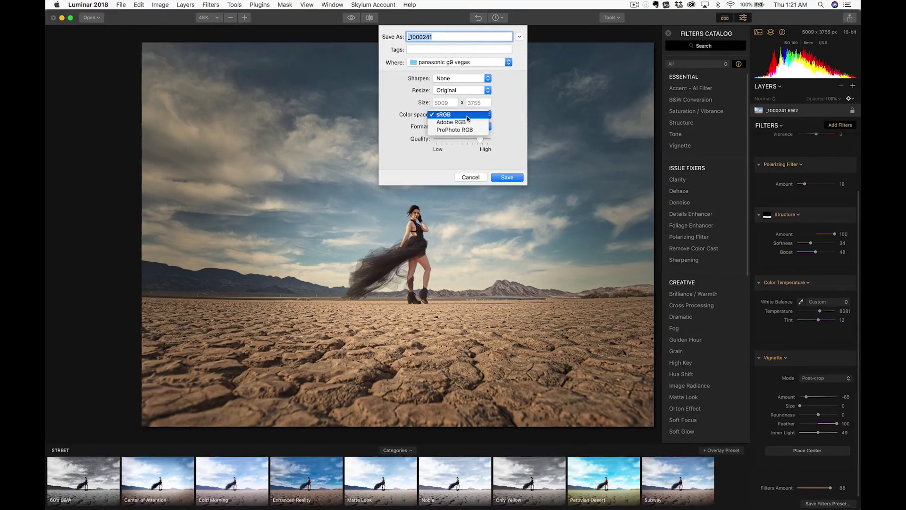
pyautogui.click(467, 116)
pyautogui.click(471, 126)
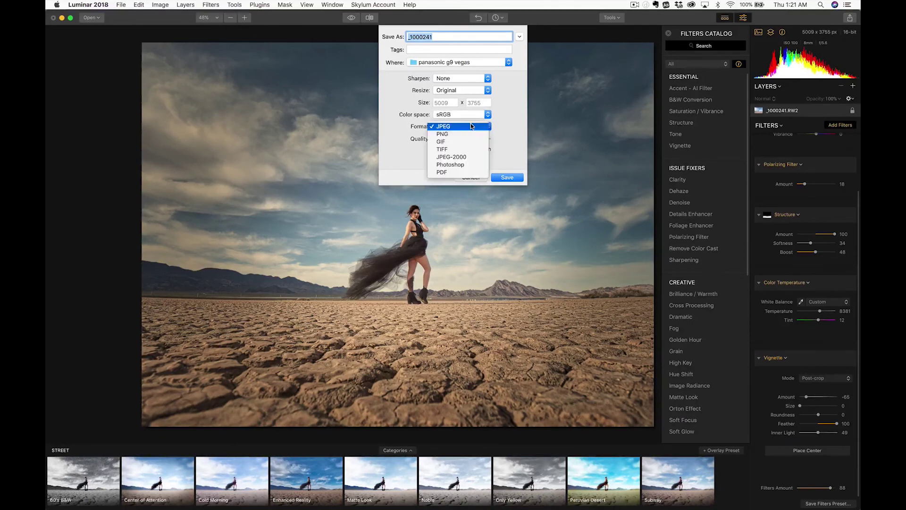
pyautogui.click(471, 125)
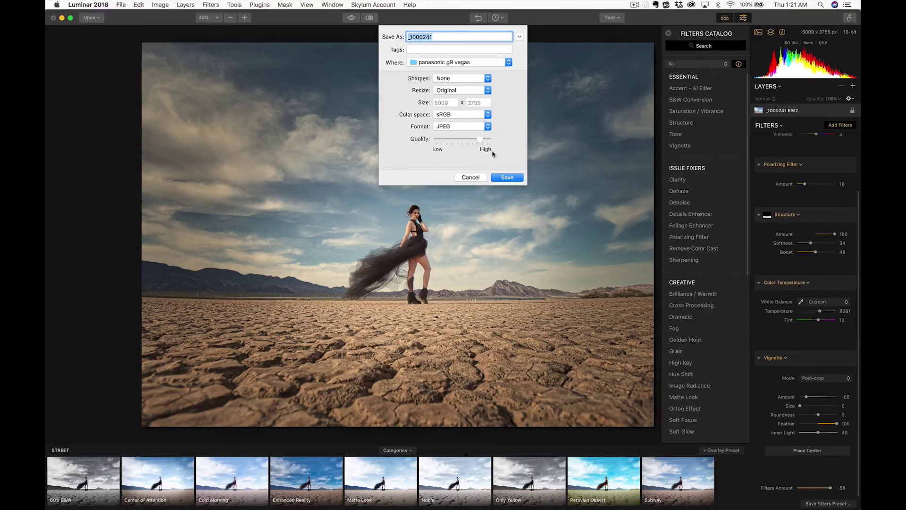
pyautogui.click(470, 177)
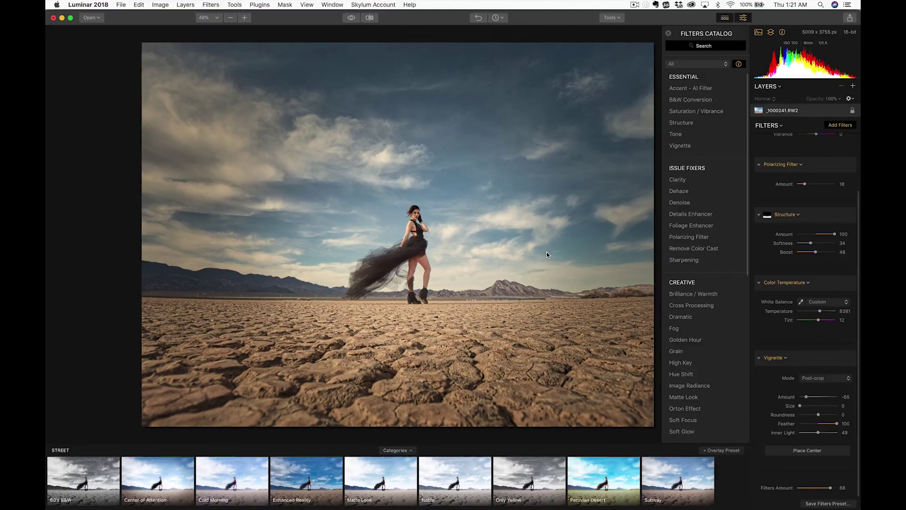
pyautogui.scroll(1, 805, 147)
pyautogui.scroll(3, 805, 147)
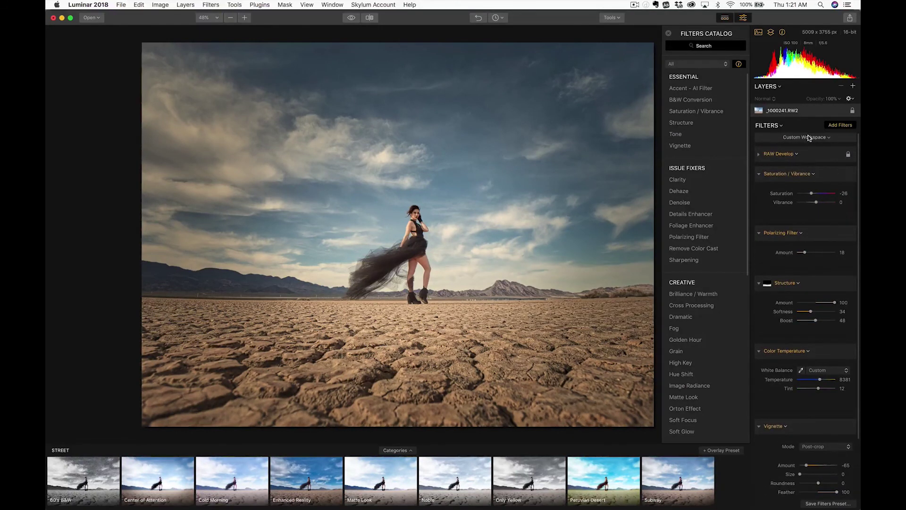
pyautogui.click(808, 137)
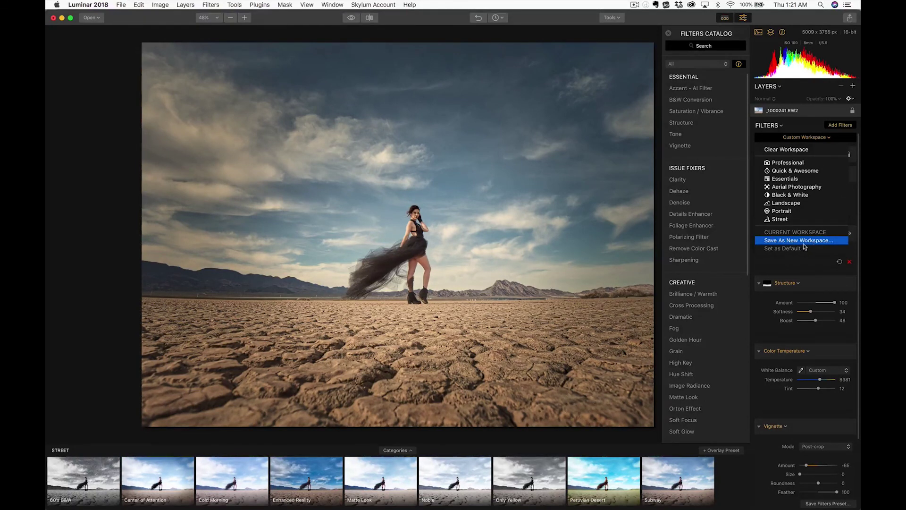
pyautogui.click(751, 464)
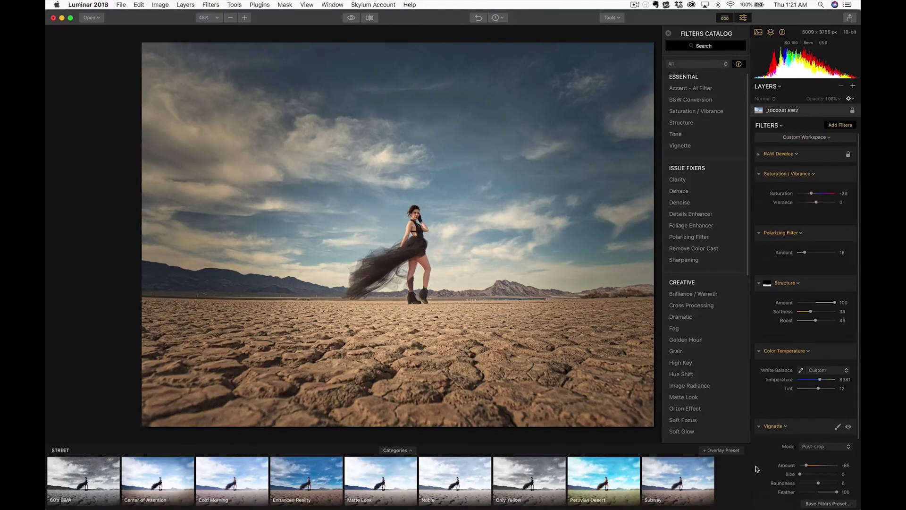